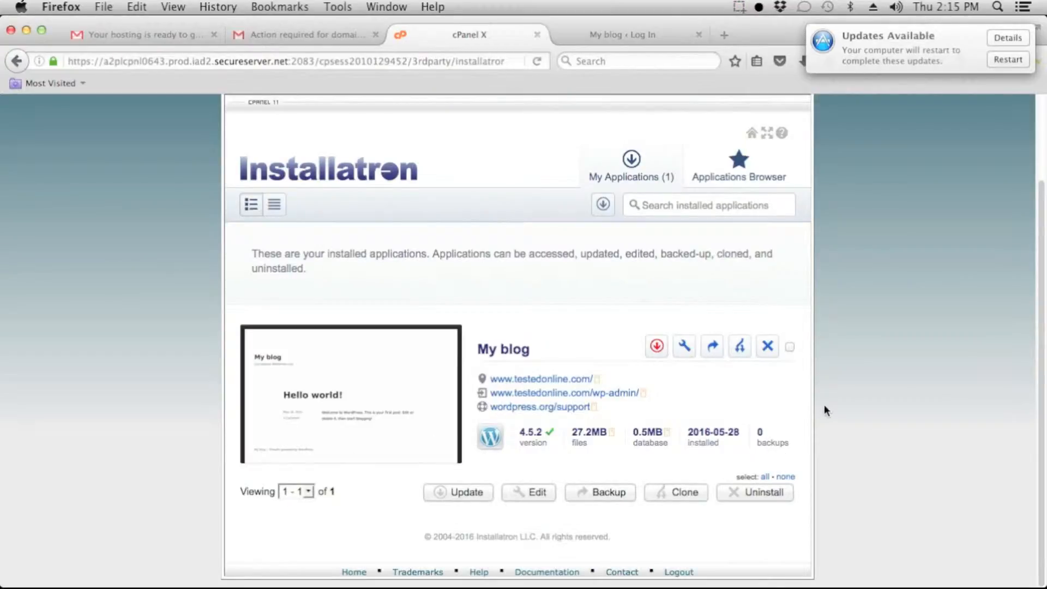
Copy the administrator username from the My blog installation's Installatron settings.
{"action": "left_click", "coordinate": [683, 346]}
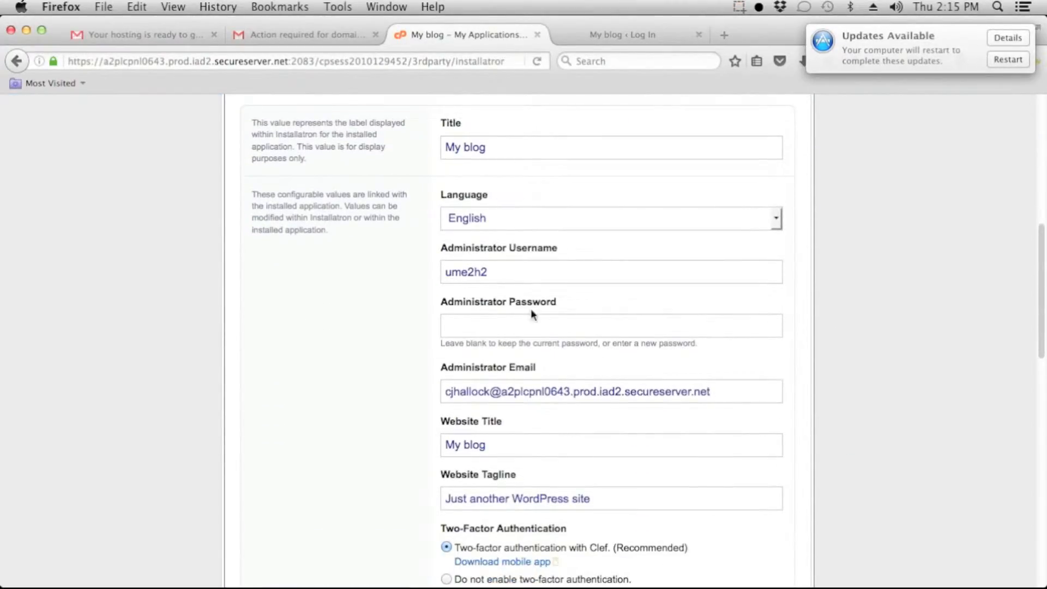
{"action": "left_click_drag", "start_coordinate": [500, 271], "coordinate": [430, 272]}
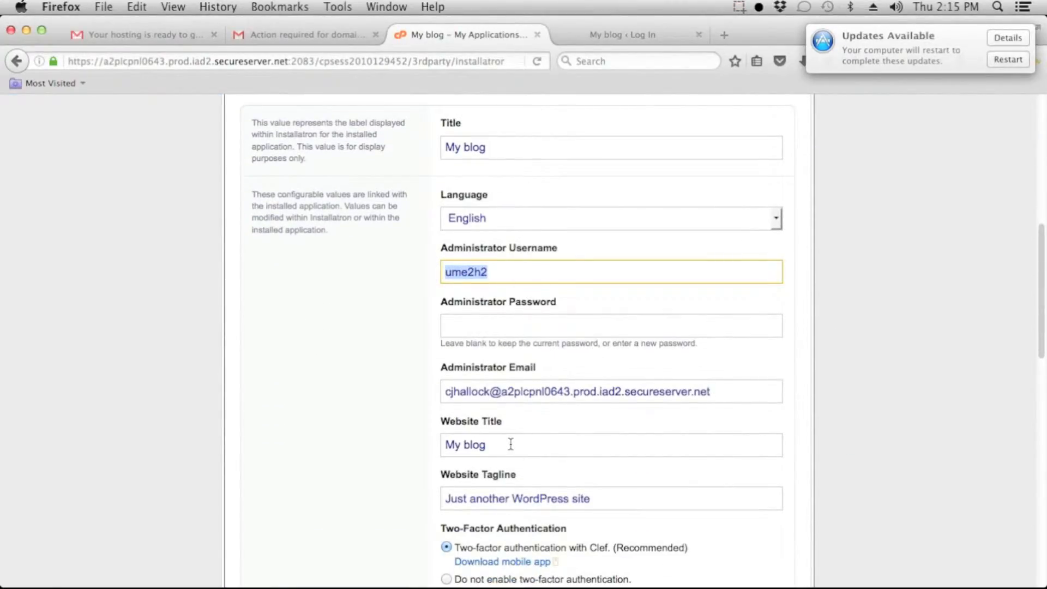
{"action": "key", "text": "super+c"}
{"action": "left_click", "coordinate": [517, 330]}
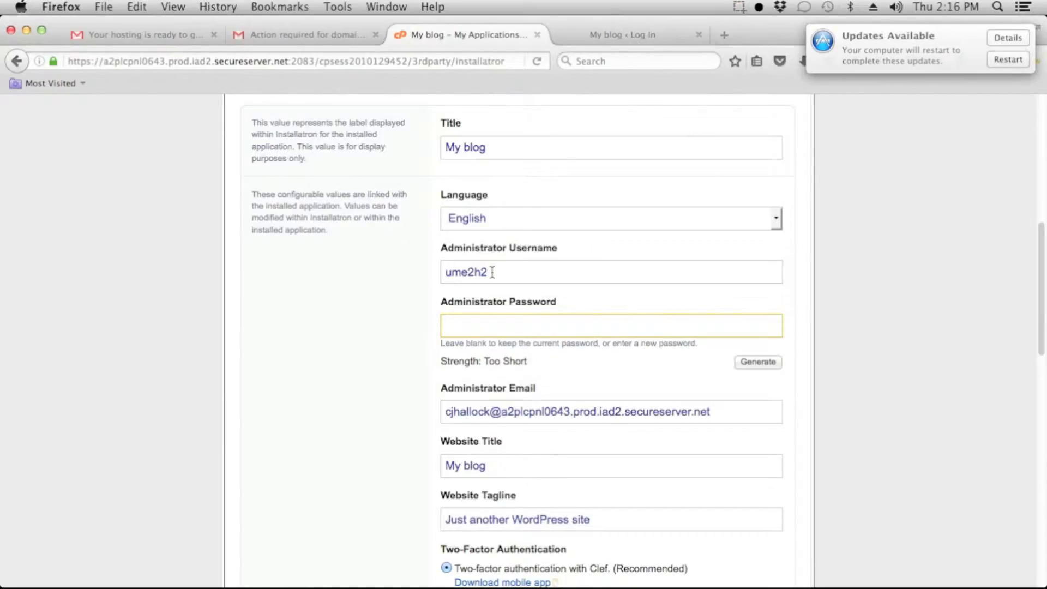
{"action": "left_click_drag", "start_coordinate": [487, 273], "coordinate": [421, 268]}
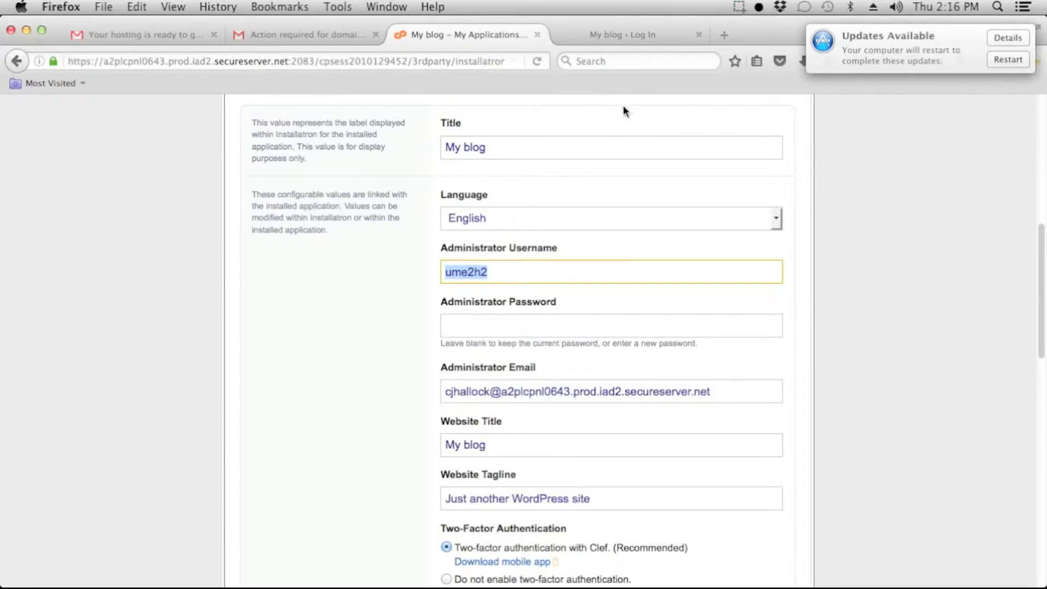
{"action": "left_click", "coordinate": [633, 40]}
Log in to WordPress with the copied administrator username and password, dismissing the remember-login prompt.
{"action": "key", "text": "super+v"}
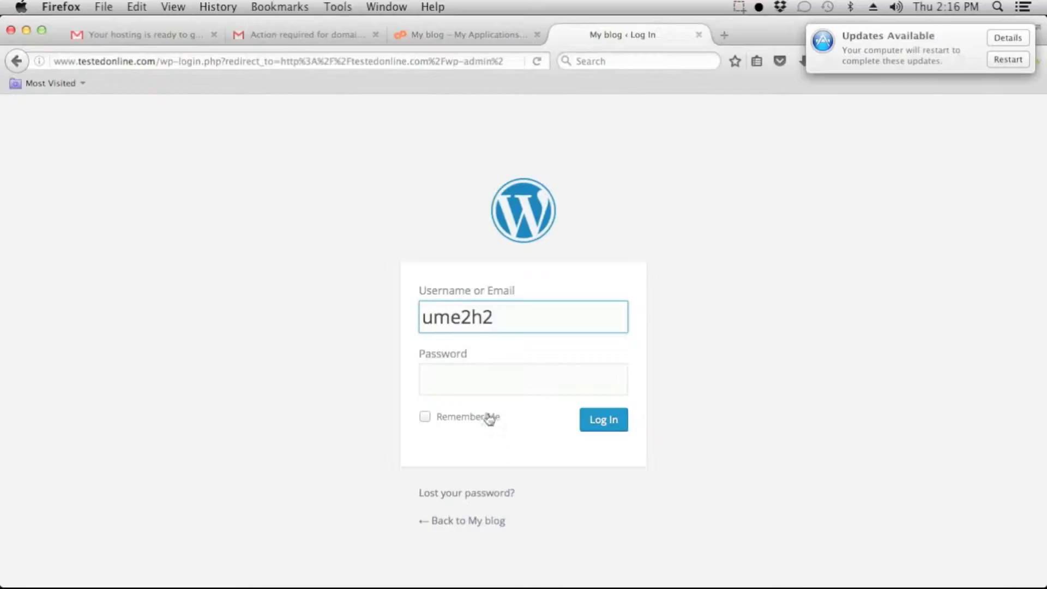
{"action": "left_click", "coordinate": [480, 389]}
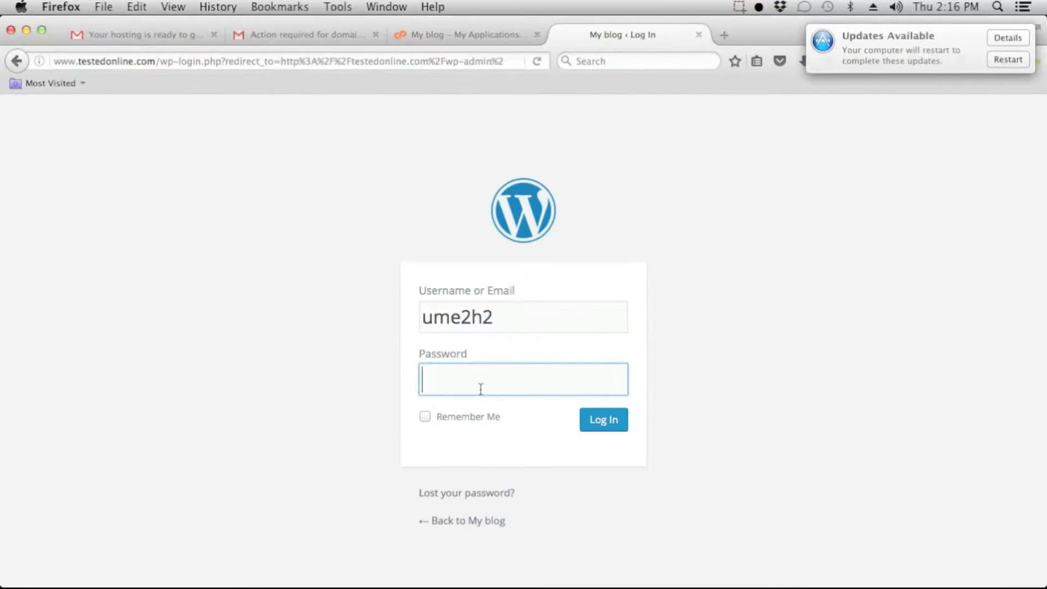
{"action": "type", "text": "•••••••••••••••"}
{"action": "left_click", "coordinate": [585, 423]}
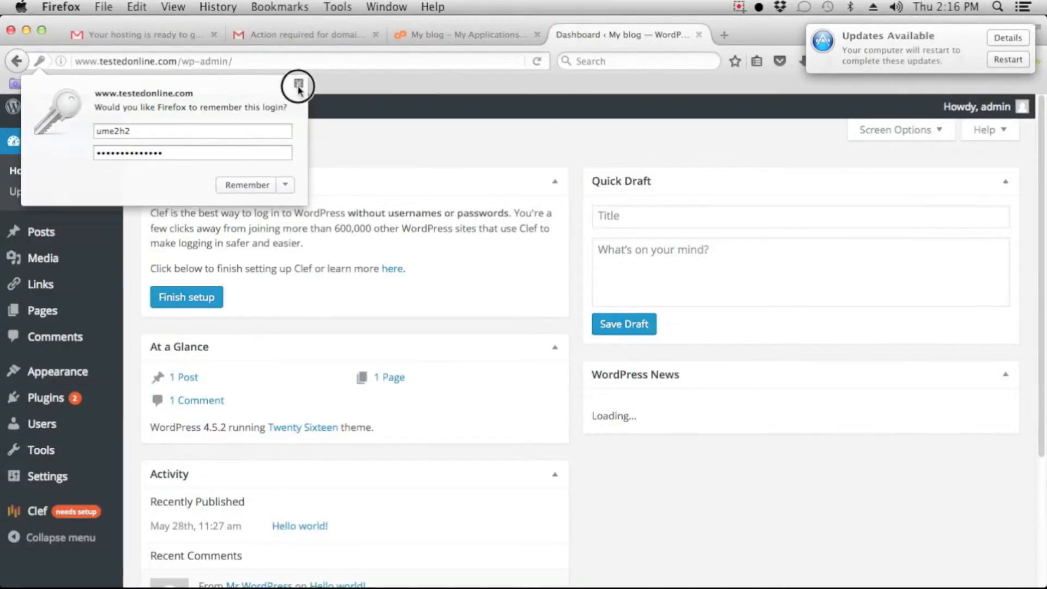
{"action": "left_click", "coordinate": [298, 84]}
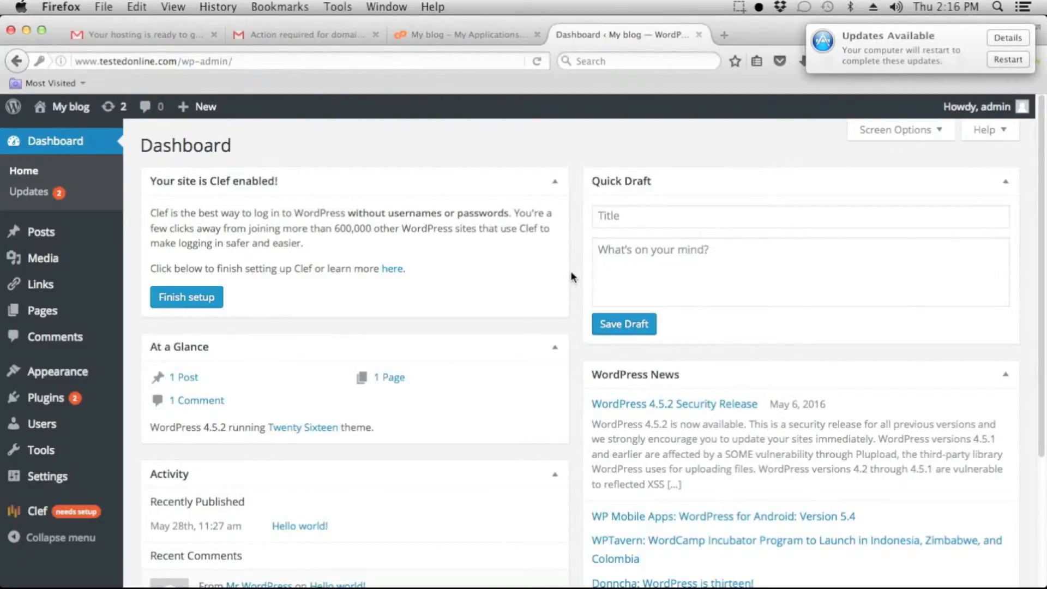
Collapse the Clef enabled notice box on the Dashboard.
{"action": "scroll", "coordinate": [527, 282], "scroll_direction": "down", "scroll_amount": 5}
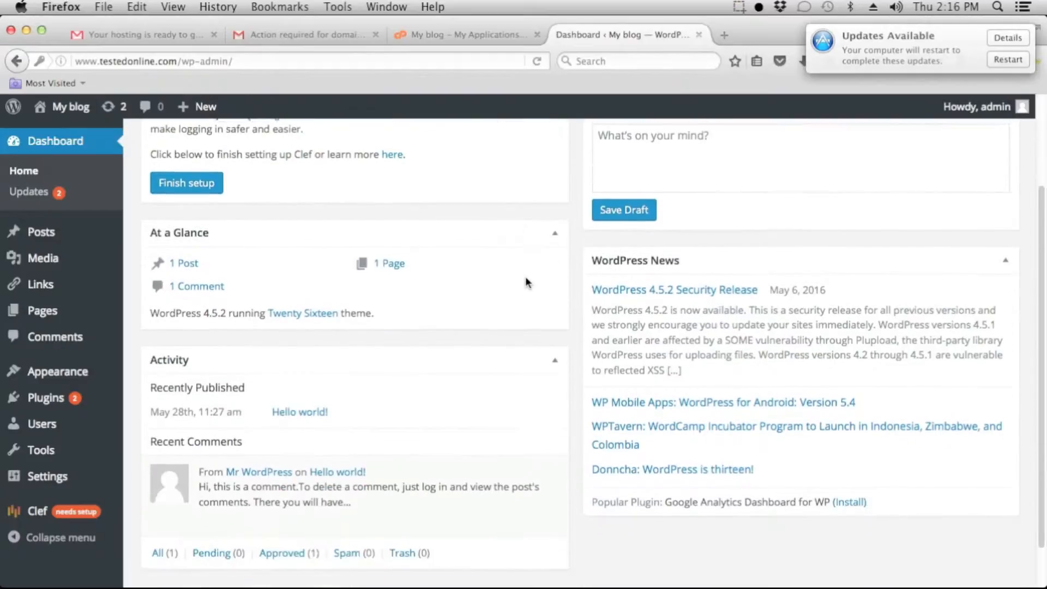
{"action": "scroll", "coordinate": [532, 288], "scroll_direction": "up", "scroll_amount": 5}
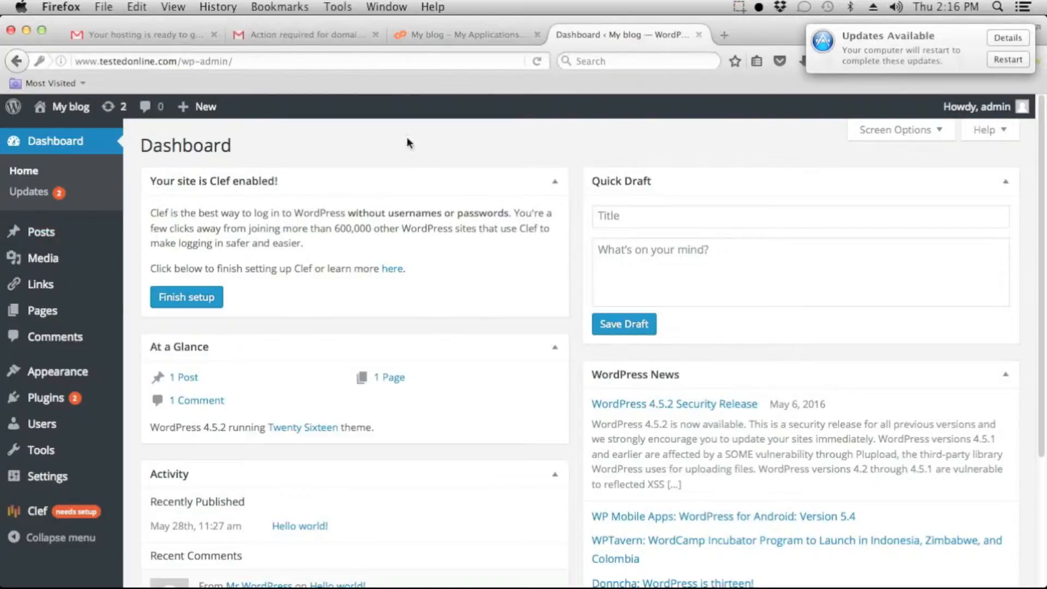
{"action": "mouse_move", "coordinate": [281, 575]}
{"action": "left_click", "coordinate": [559, 189]}
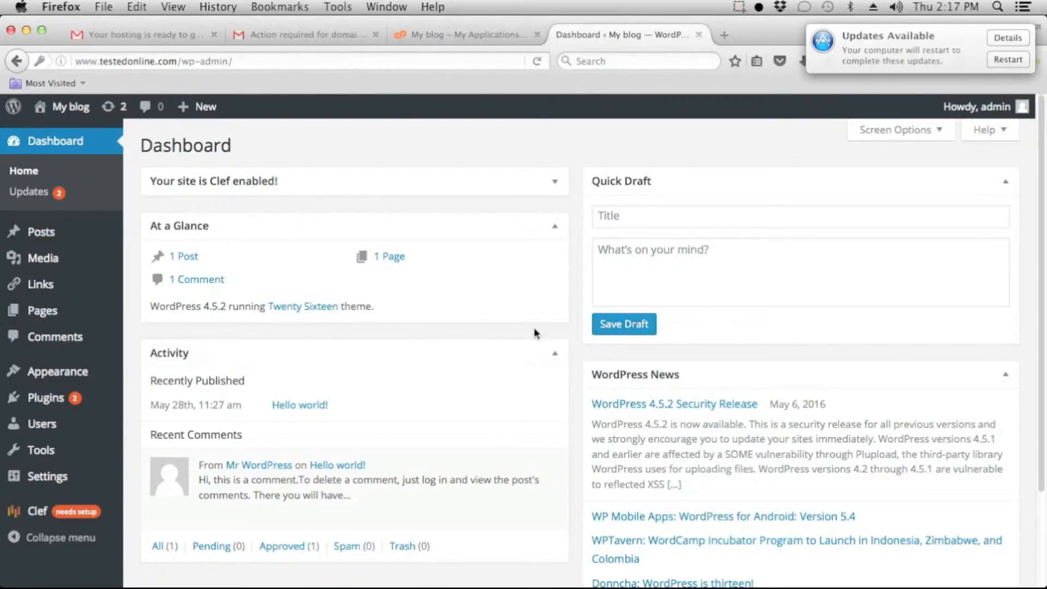
{"action": "scroll", "coordinate": [508, 342], "scroll_direction": "down", "scroll_amount": 3}
{"action": "scroll", "coordinate": [509, 341], "scroll_direction": "down", "scroll_amount": 3}
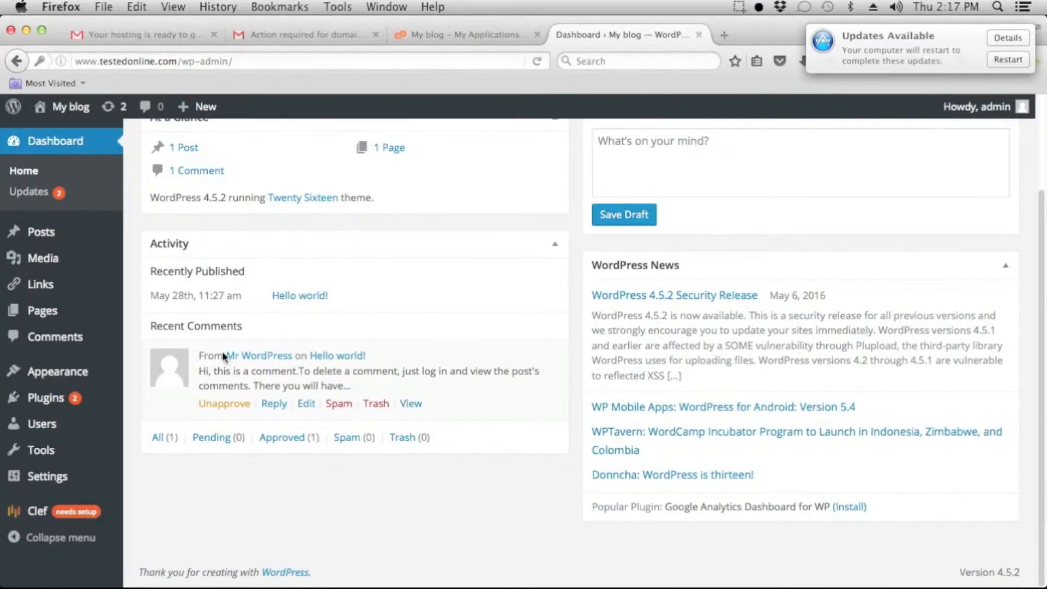
{"action": "mouse_move", "coordinate": [67, 401]}
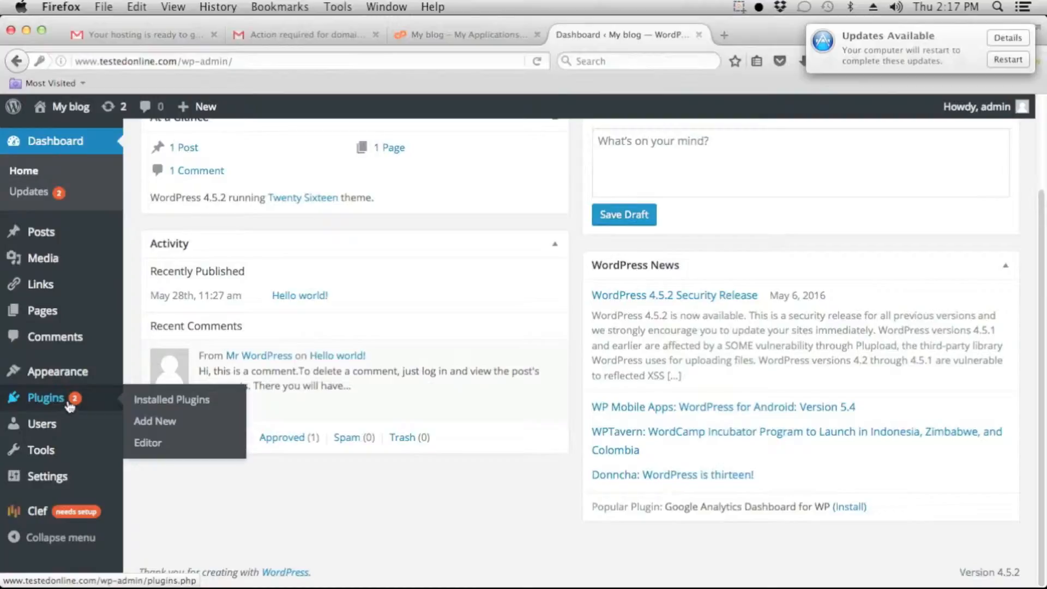
Delete the Hello Dolly plugin from Installed Plugins, confirming removal of its files.
{"action": "left_click", "coordinate": [164, 399]}
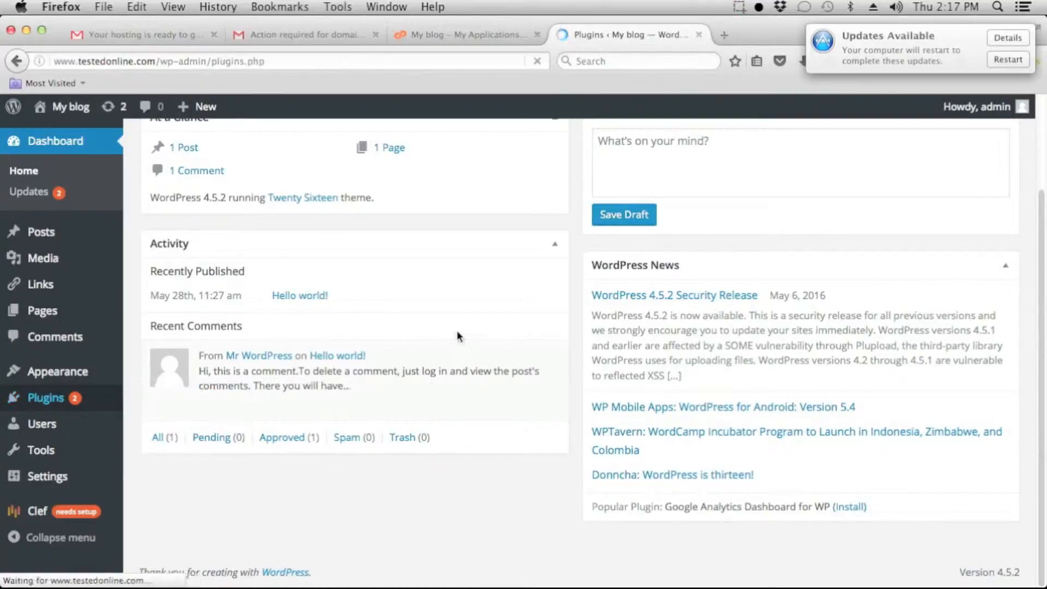
{"action": "scroll", "coordinate": [584, 283], "scroll_direction": "down", "scroll_amount": 1}
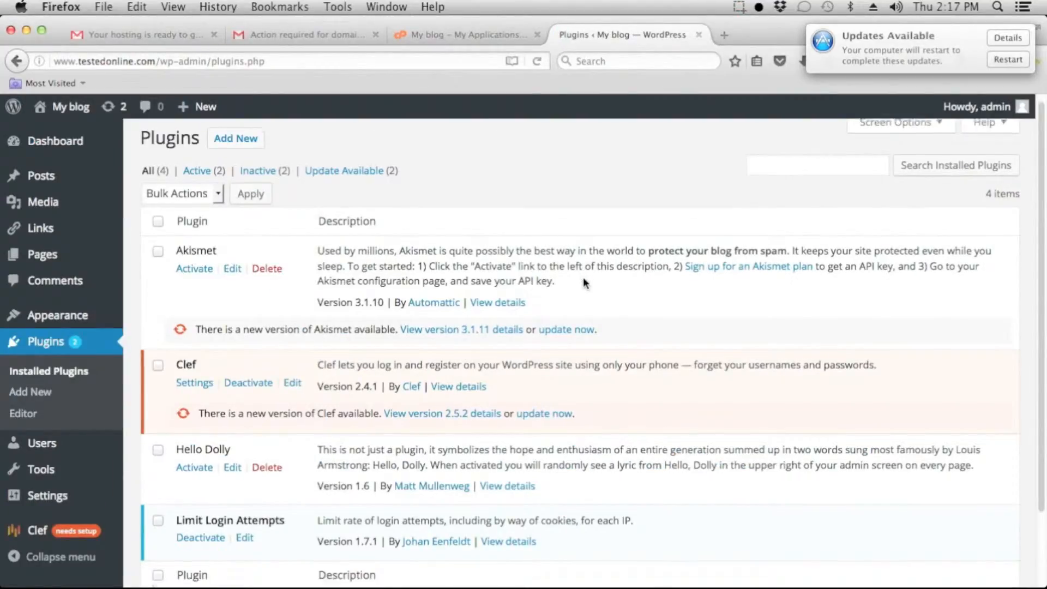
{"action": "scroll", "coordinate": [583, 283], "scroll_direction": "down", "scroll_amount": 3}
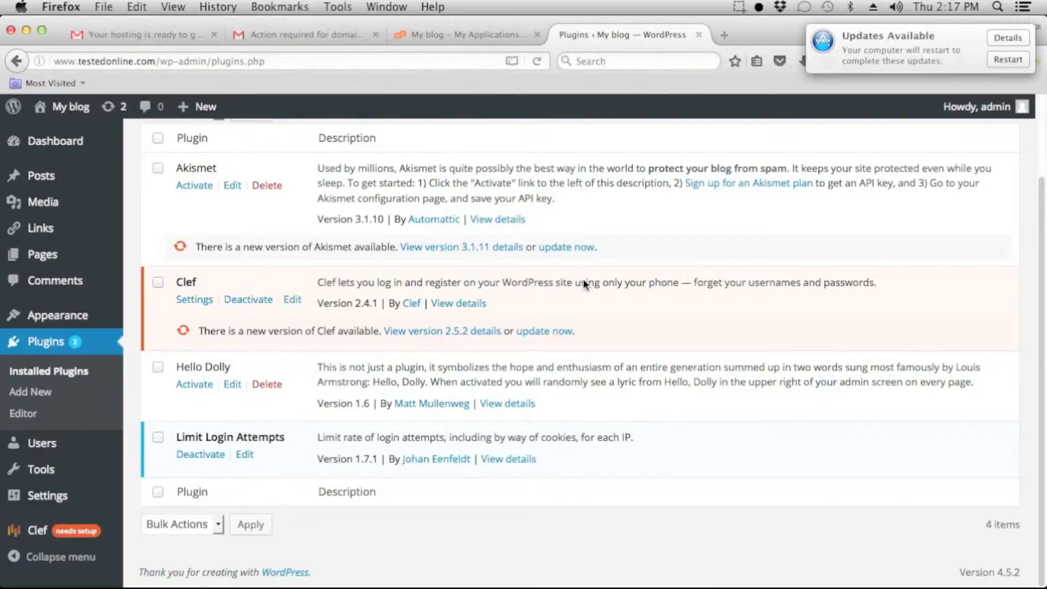
{"action": "scroll", "coordinate": [582, 278], "scroll_direction": "up", "scroll_amount": 3}
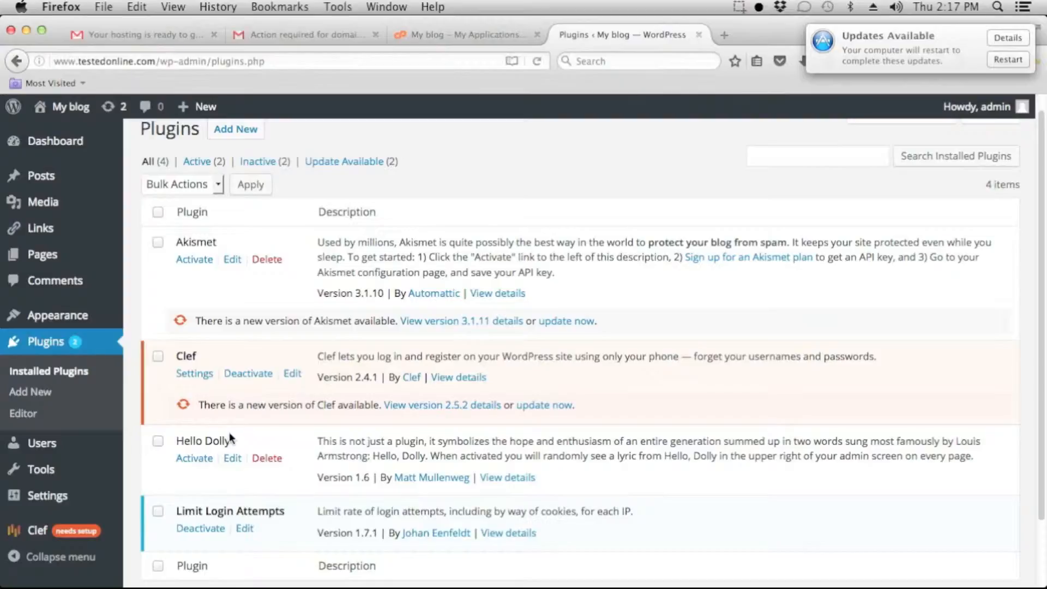
{"action": "left_click", "coordinate": [271, 460]}
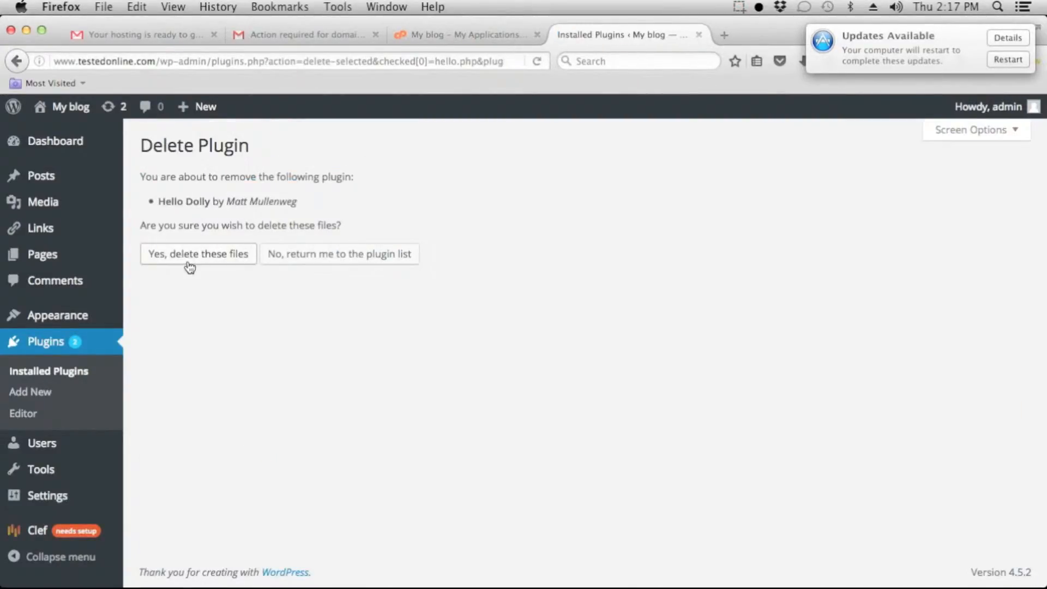
{"action": "left_click", "coordinate": [190, 266]}
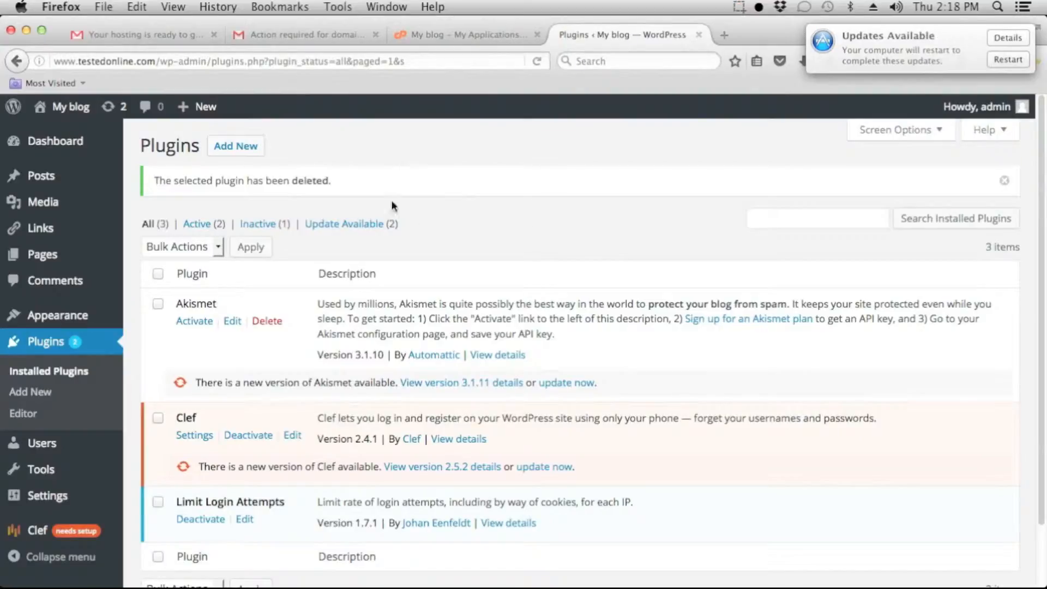
{"action": "left_click", "coordinate": [254, 150]}
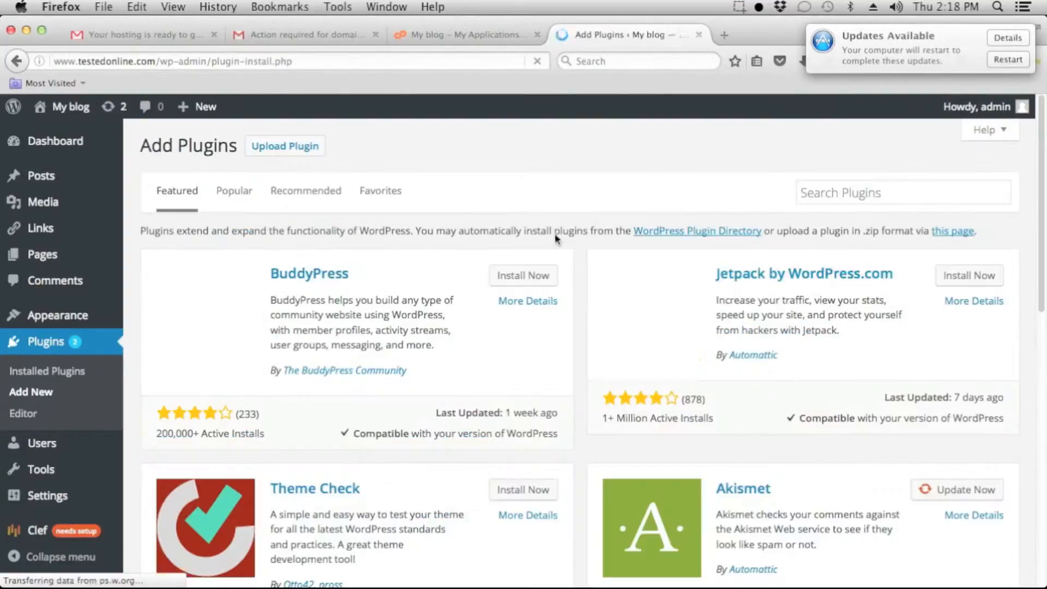
Search plugins for 'wp clone', then install and activate WP Clone by WP Academy.
{"action": "left_click", "coordinate": [873, 194]}
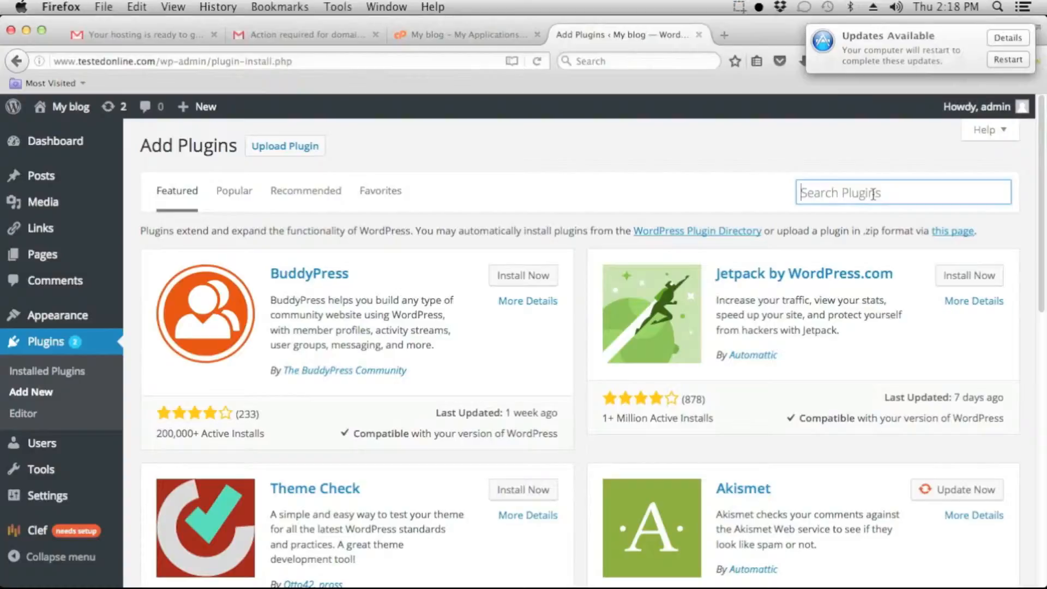
{"action": "type", "text": "wp"}
{"action": "key", "text": "BackSpace"}
{"action": "key", "text": "BackSpace"}
{"action": "type", "text": "wp"}
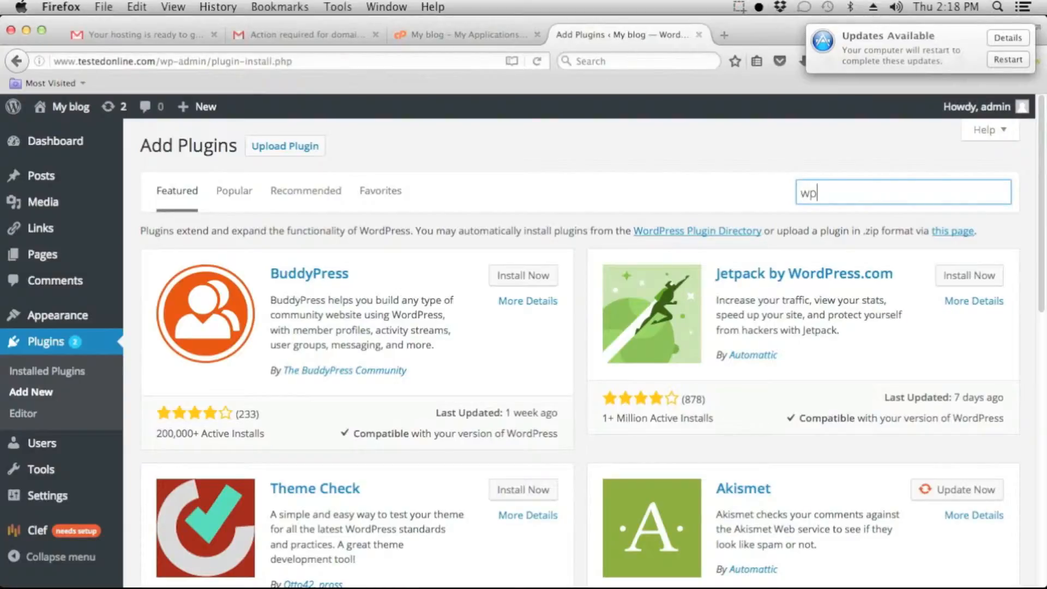
{"action": "type", "text": " clone"}
{"action": "key", "text": "Return"}
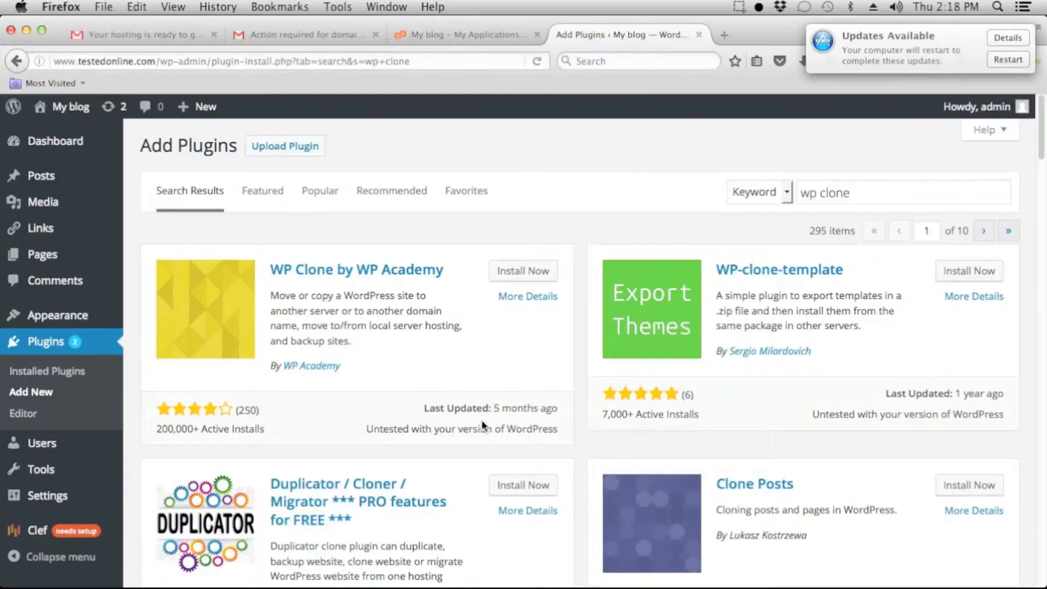
{"action": "left_click", "coordinate": [522, 271]}
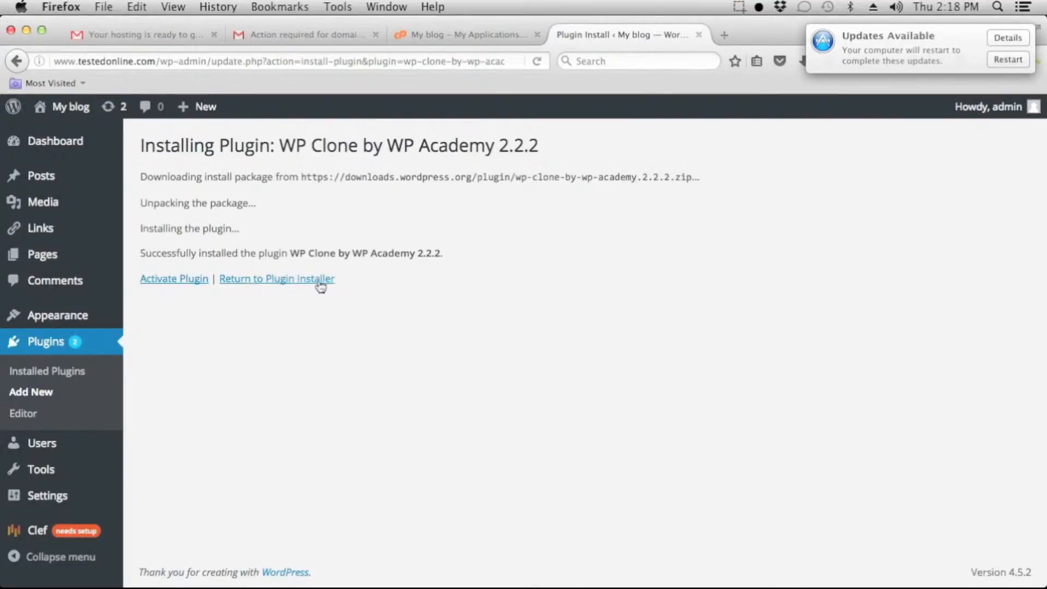
{"action": "left_click", "coordinate": [171, 279]}
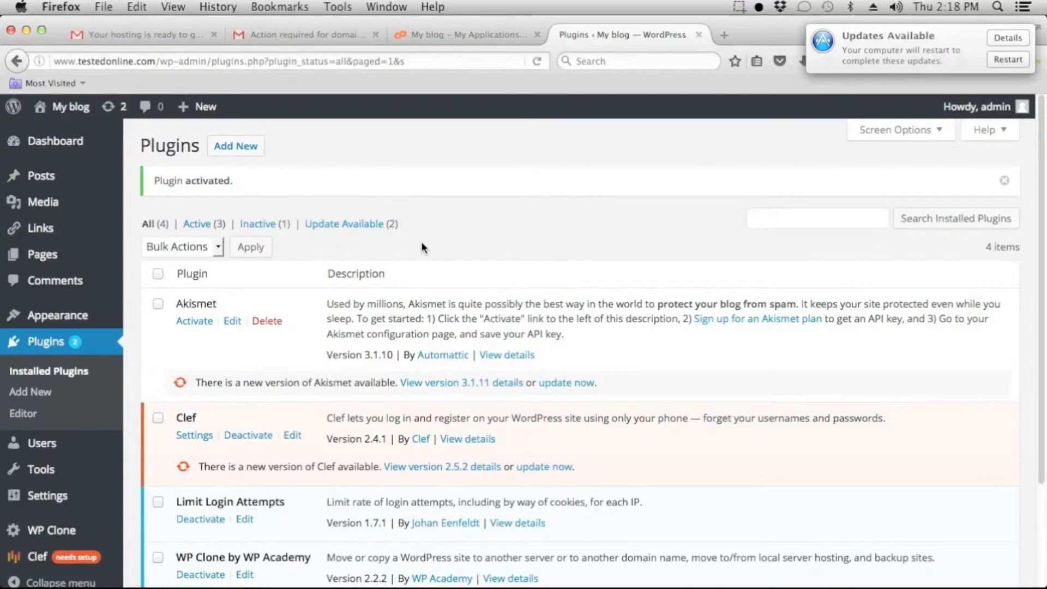
Open the live blog in a new tab and look over its Hello world! front page.
{"action": "mouse_move", "coordinate": [62, 107]}
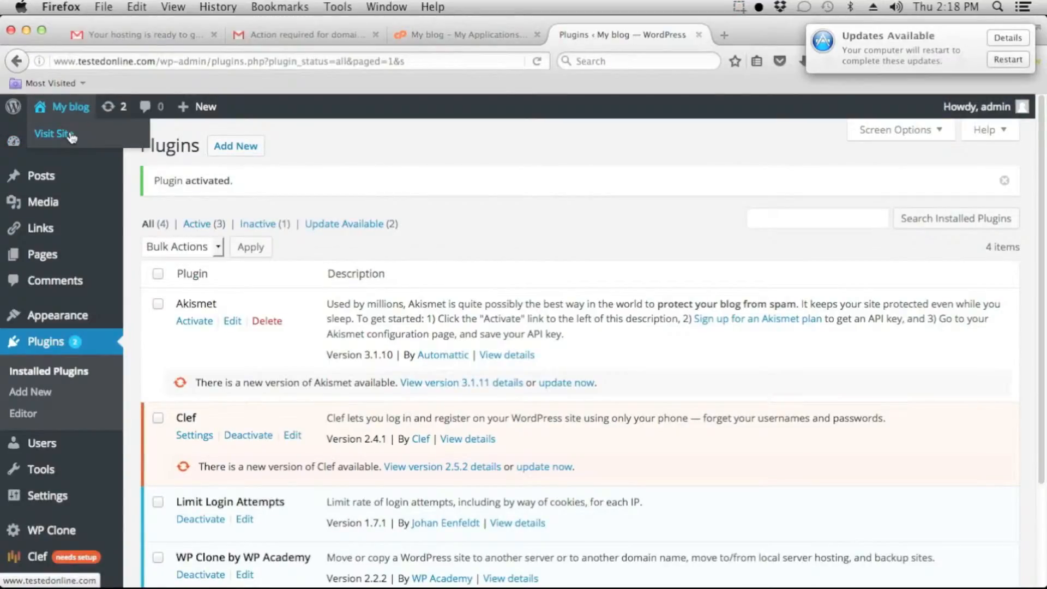
{"action": "right_click", "coordinate": [71, 137]}
{"action": "left_click", "coordinate": [98, 135]}
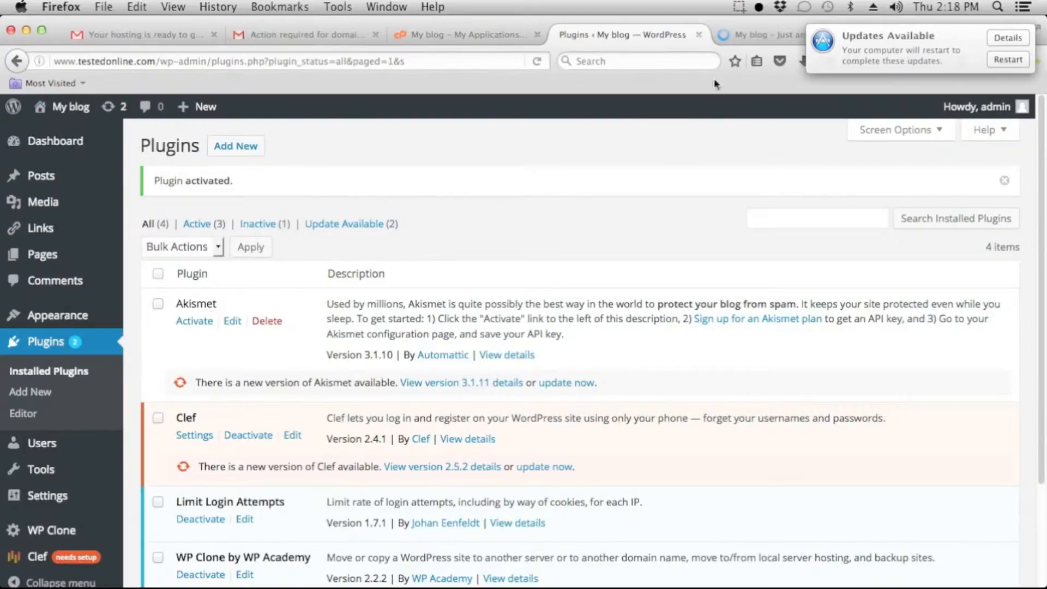
{"action": "left_click", "coordinate": [756, 33]}
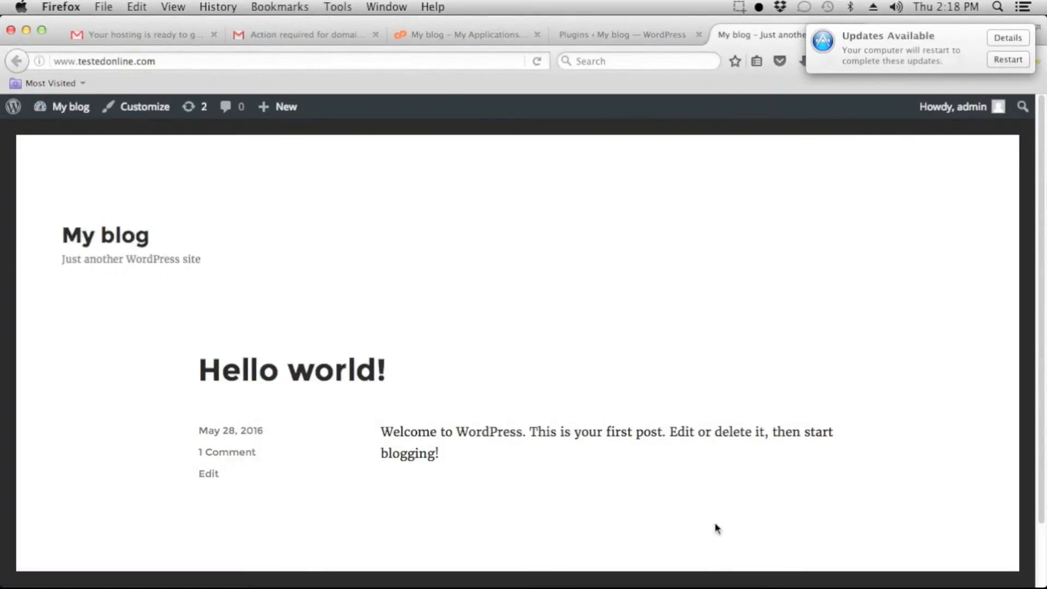
{"action": "scroll", "coordinate": [716, 526], "scroll_direction": "down", "scroll_amount": 3}
{"action": "scroll", "coordinate": [717, 526], "scroll_direction": "up", "scroll_amount": 3}
Back in the admin, open the Pages list showing the single About page.
{"action": "left_click", "coordinate": [635, 32]}
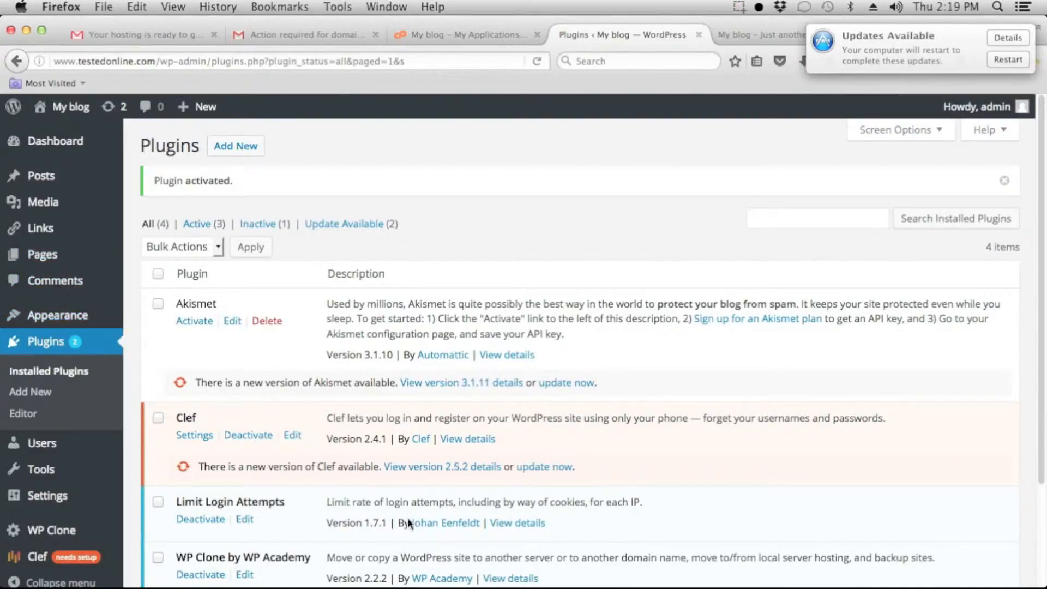
{"action": "scroll", "coordinate": [519, 348], "scroll_direction": "down", "scroll_amount": 3}
{"action": "scroll", "coordinate": [519, 347], "scroll_direction": "up", "scroll_amount": 2}
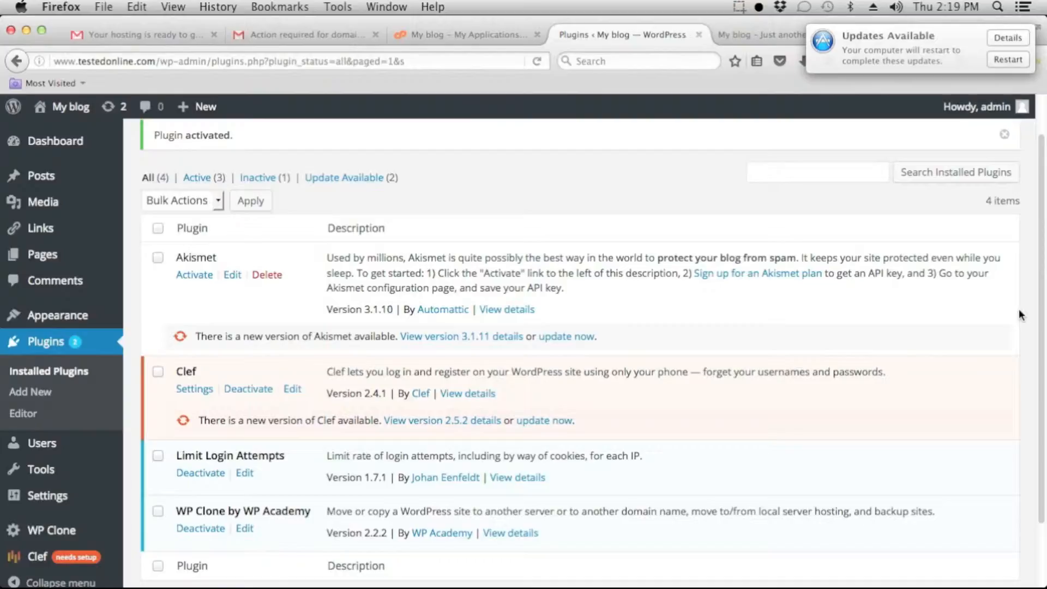
{"action": "scroll", "coordinate": [508, 330], "scroll_direction": "down", "scroll_amount": 2}
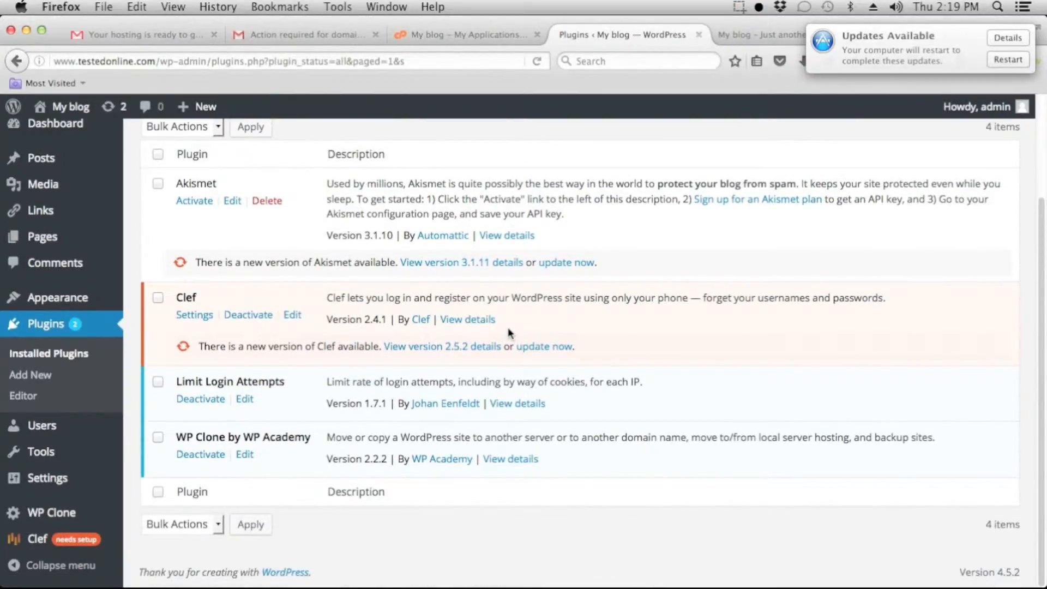
{"action": "left_click", "coordinate": [49, 237]}
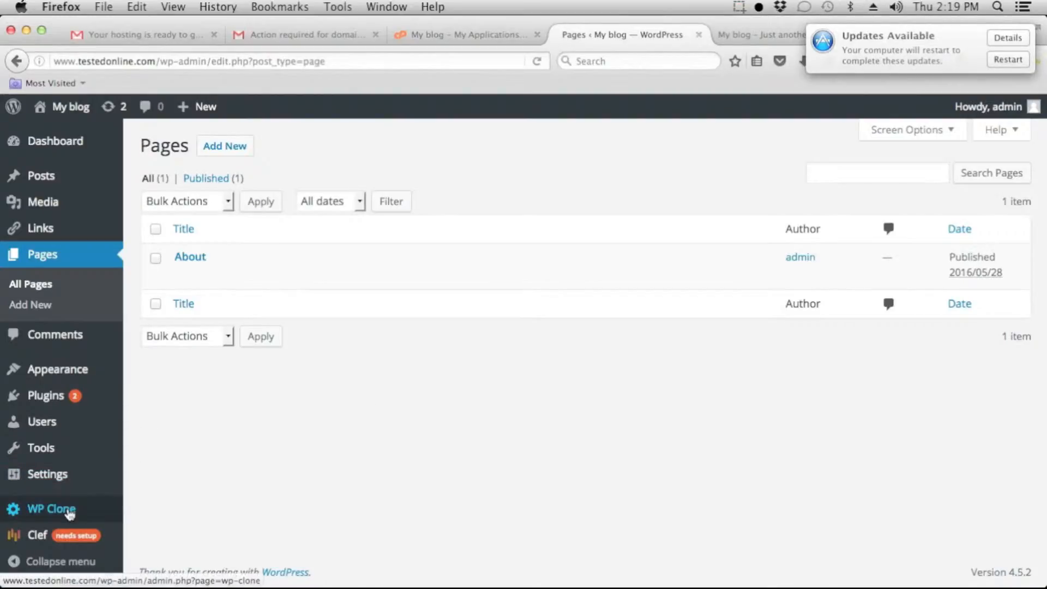
{"action": "left_click", "coordinate": [68, 511]}
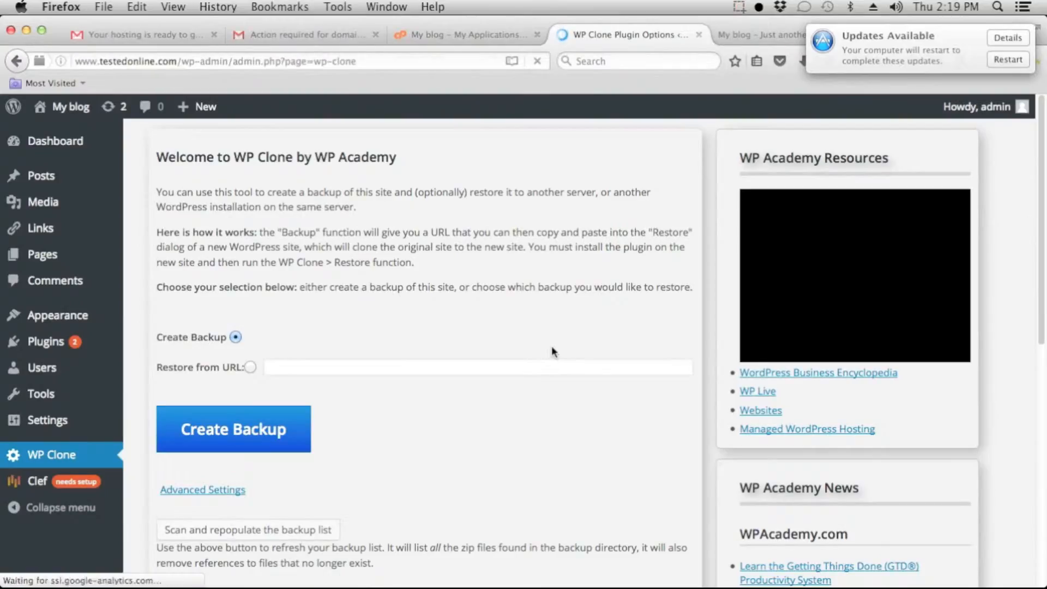
{"action": "left_click", "coordinate": [256, 369]}
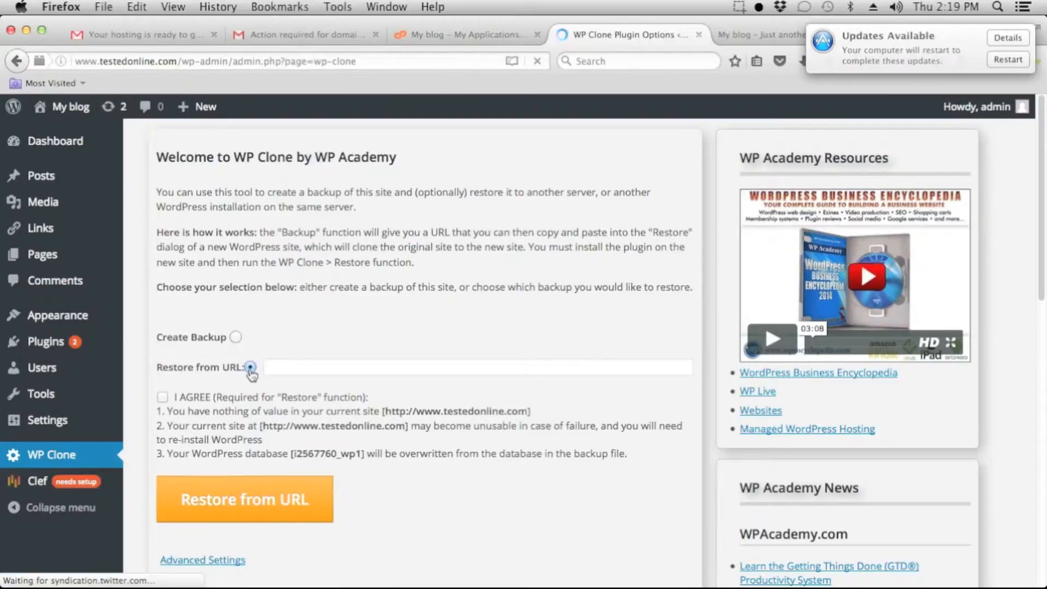
{"action": "left_click", "coordinate": [297, 369]}
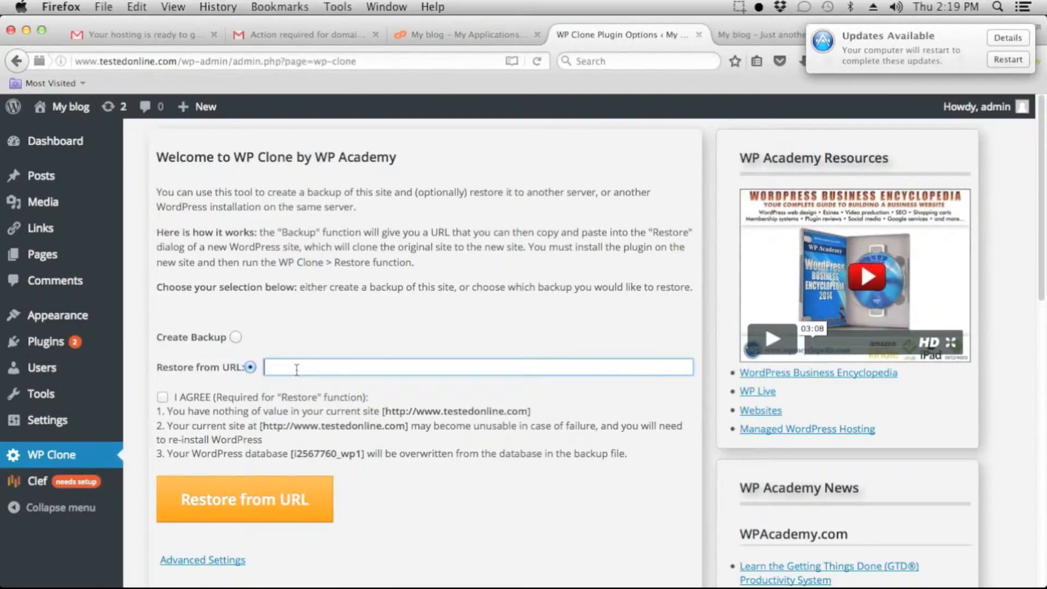
{"action": "type", "text": "http:"}
{"action": "type", "text": "//"}
{"action": "type", "text": "litl.me/start"}
{"action": "left_click", "coordinate": [162, 397]}
{"action": "left_click", "coordinate": [263, 500]}
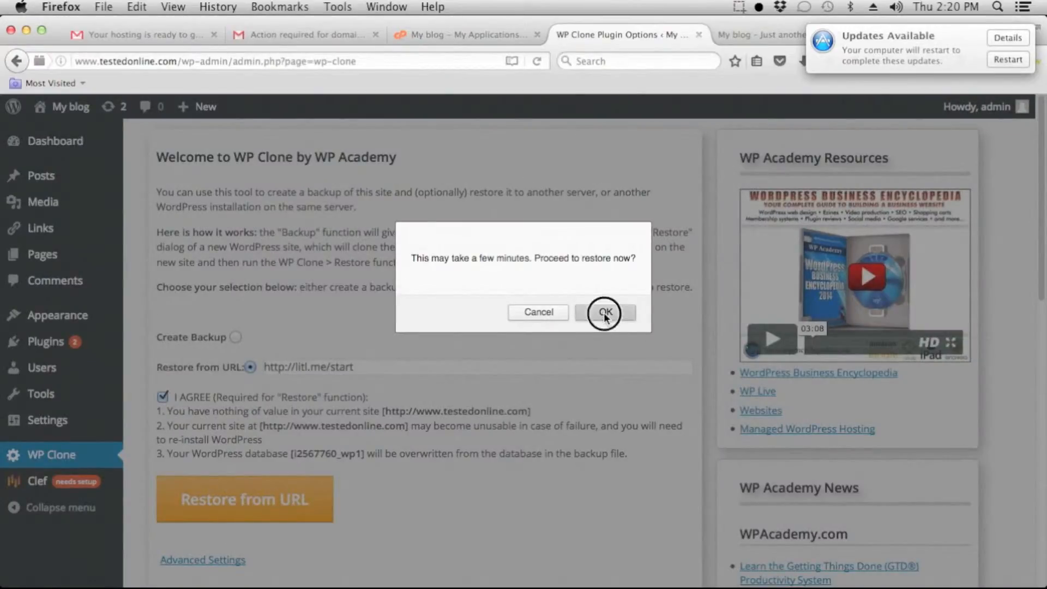
{"action": "left_click", "coordinate": [605, 314]}
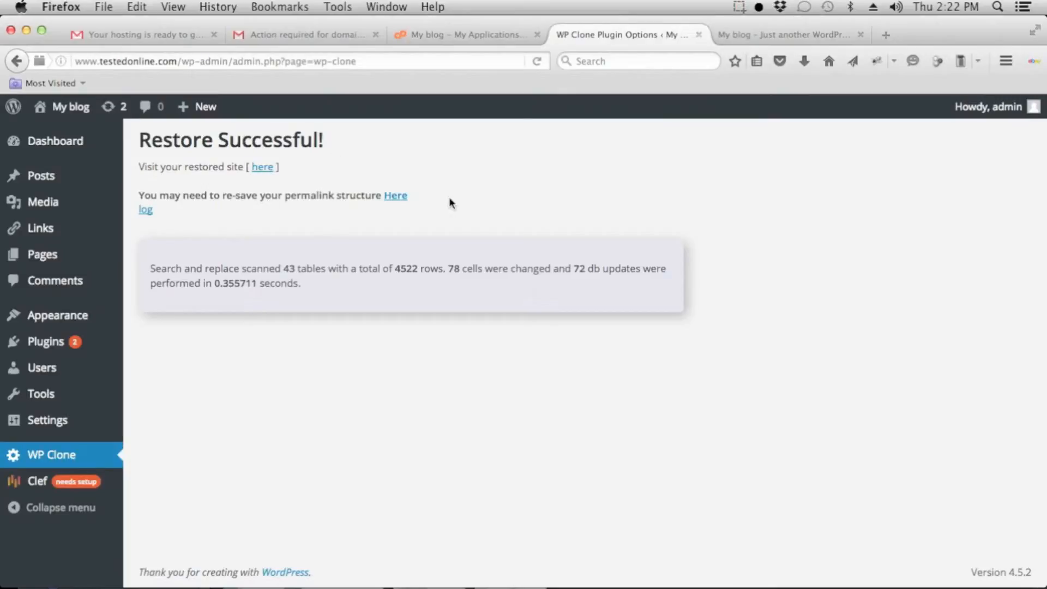
Follow the permalink link and log in as the temporary Start admin with its password.
{"action": "left_click", "coordinate": [399, 199]}
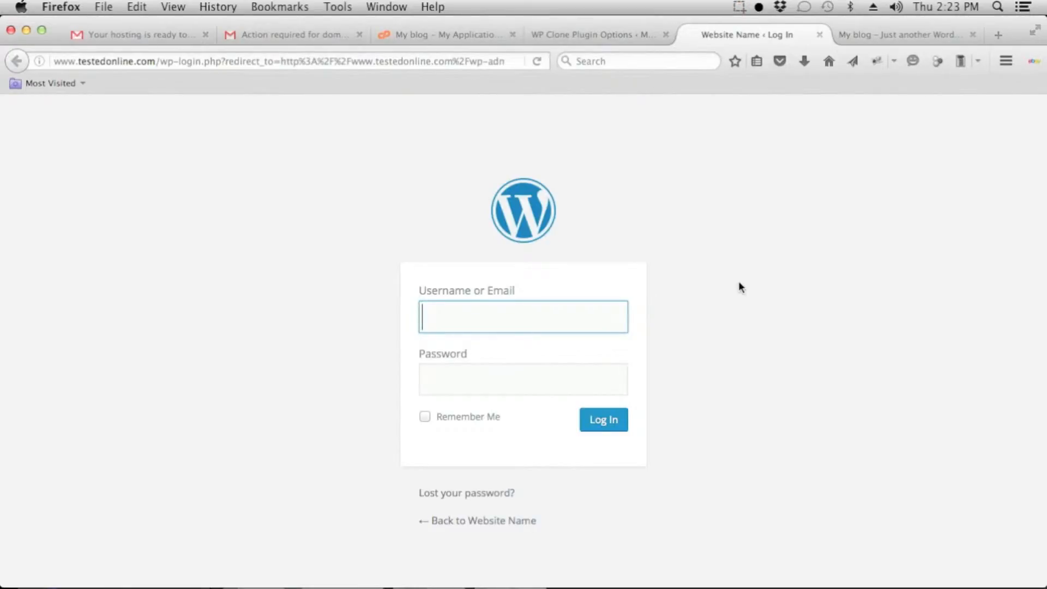
{"action": "type", "text": "Start"}
{"action": "key", "text": "Tab"}
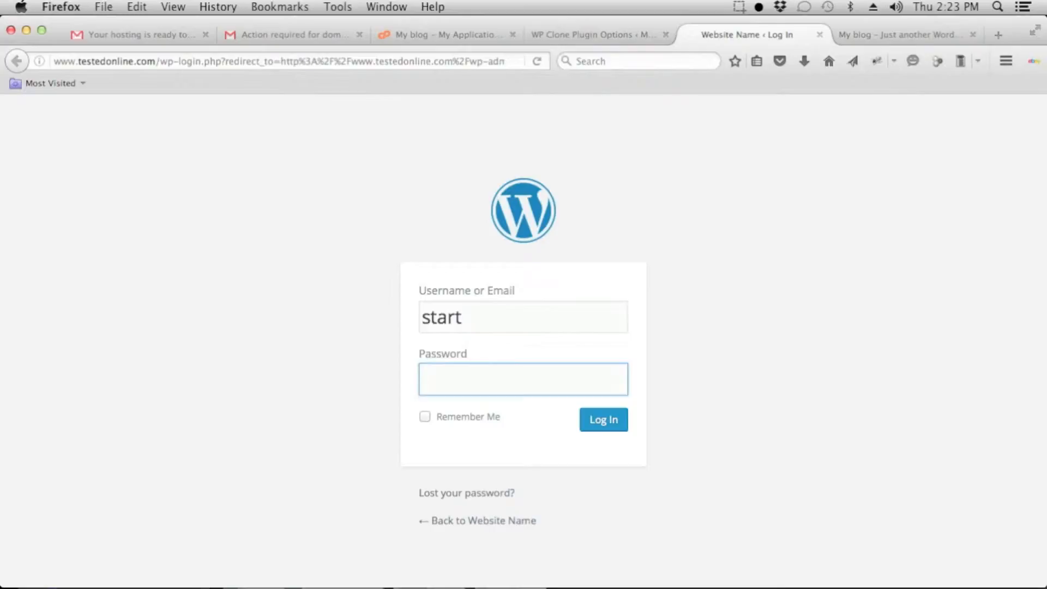
{"action": "type", "text": "••••••••••••"}
{"action": "left_click", "coordinate": [605, 427]}
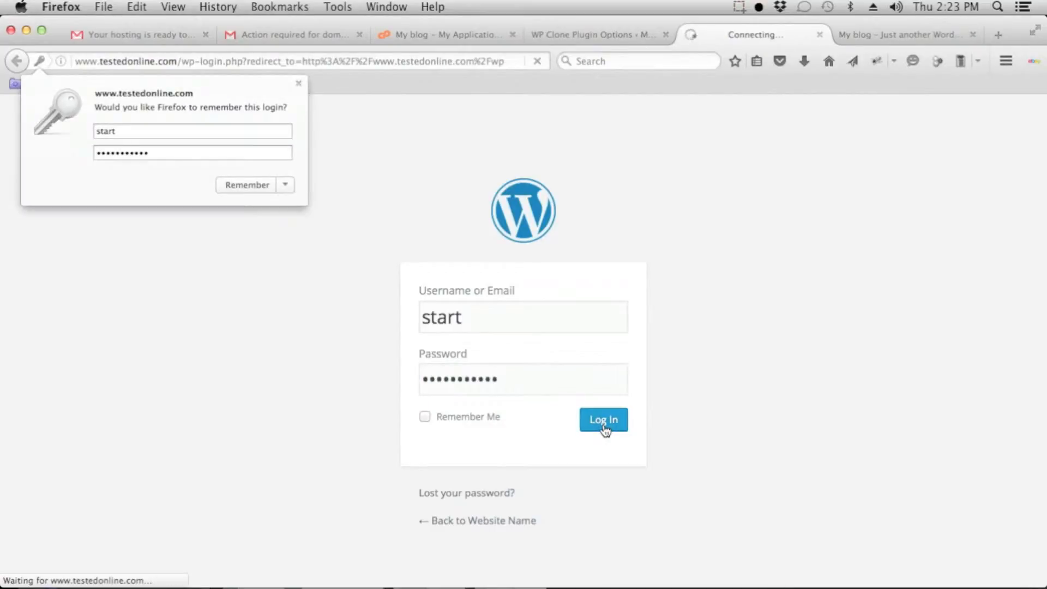
{"action": "left_click", "coordinate": [299, 85]}
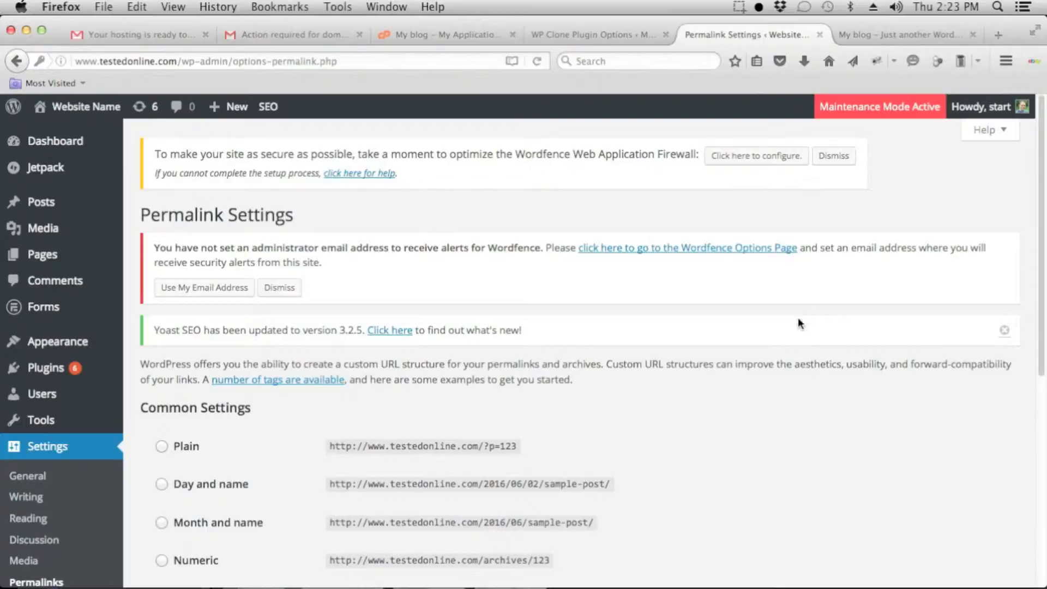
Save the permalink settings with the Post name structure.
{"action": "scroll", "coordinate": [570, 372], "scroll_direction": "down", "scroll_amount": 2}
{"action": "scroll", "coordinate": [571, 372], "scroll_direction": "down", "scroll_amount": 5}
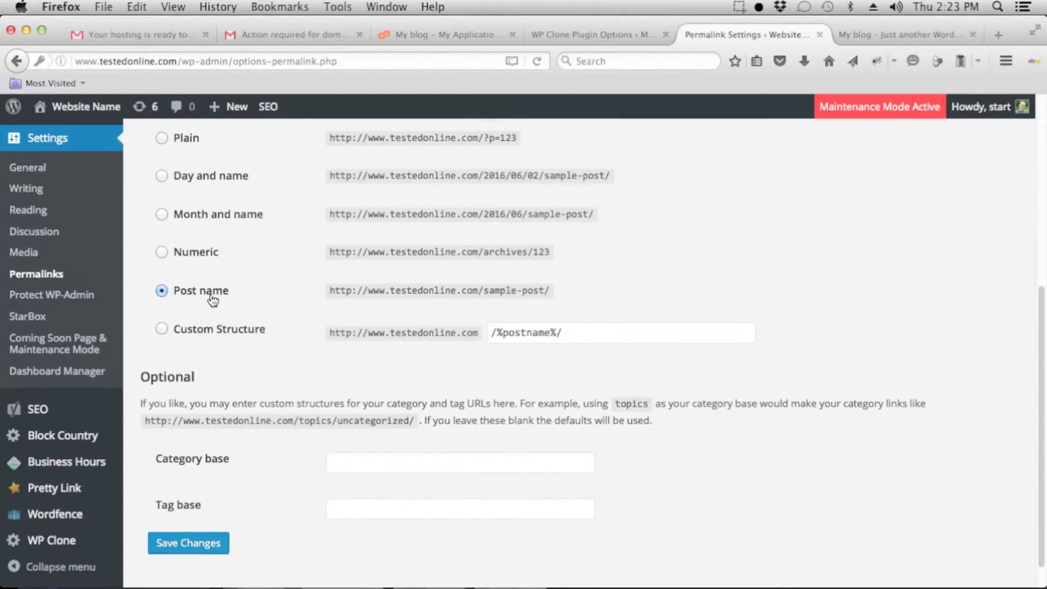
{"action": "left_click", "coordinate": [214, 543]}
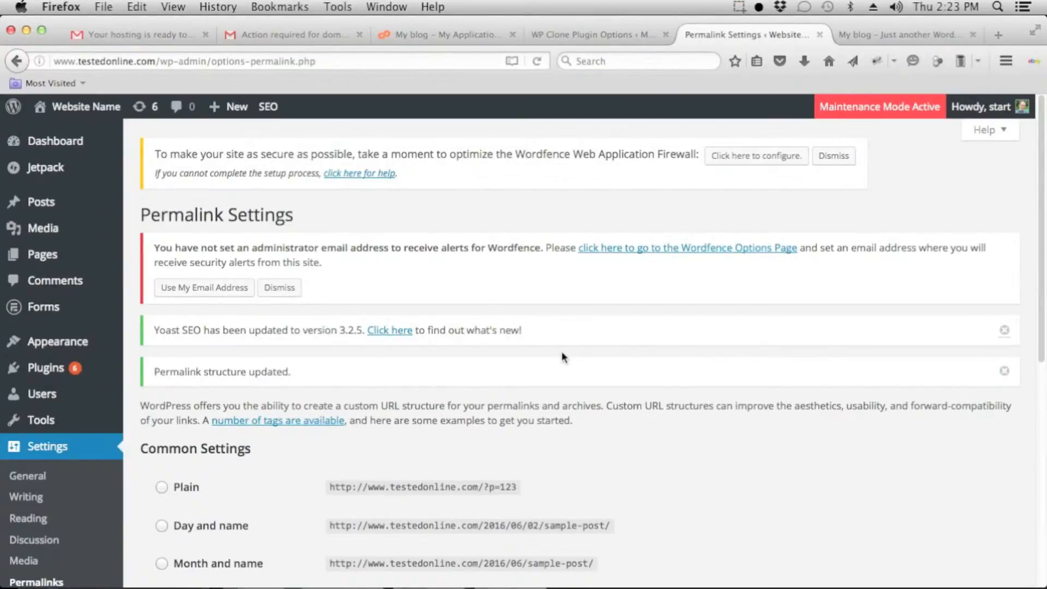
{"action": "scroll", "coordinate": [491, 360], "scroll_direction": "down", "scroll_amount": 10}
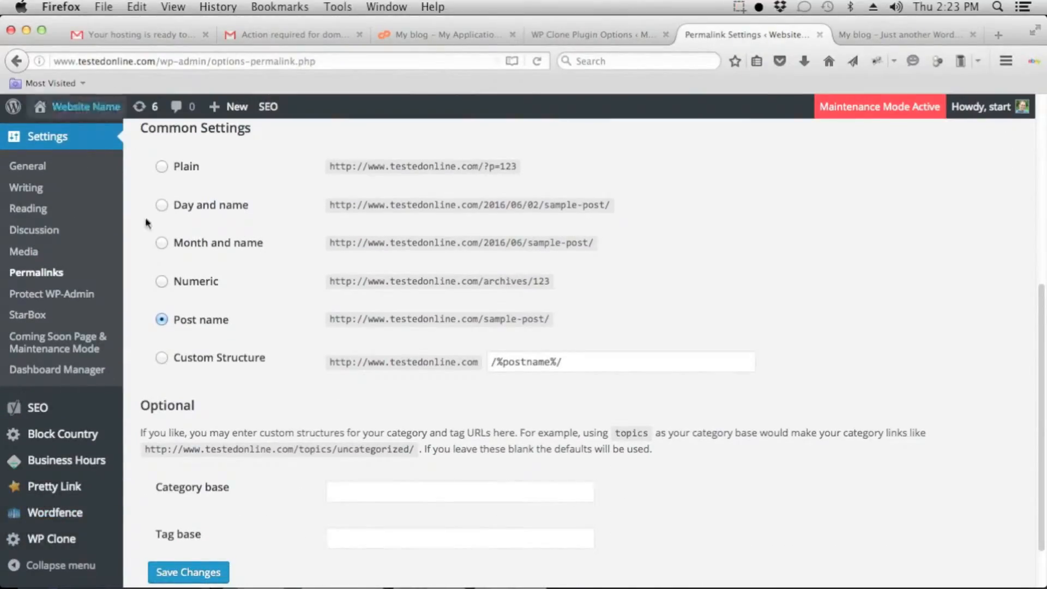
{"action": "scroll", "coordinate": [451, 391], "scroll_direction": "down", "scroll_amount": 2}
{"action": "scroll", "coordinate": [451, 391], "scroll_direction": "up", "scroll_amount": 5}
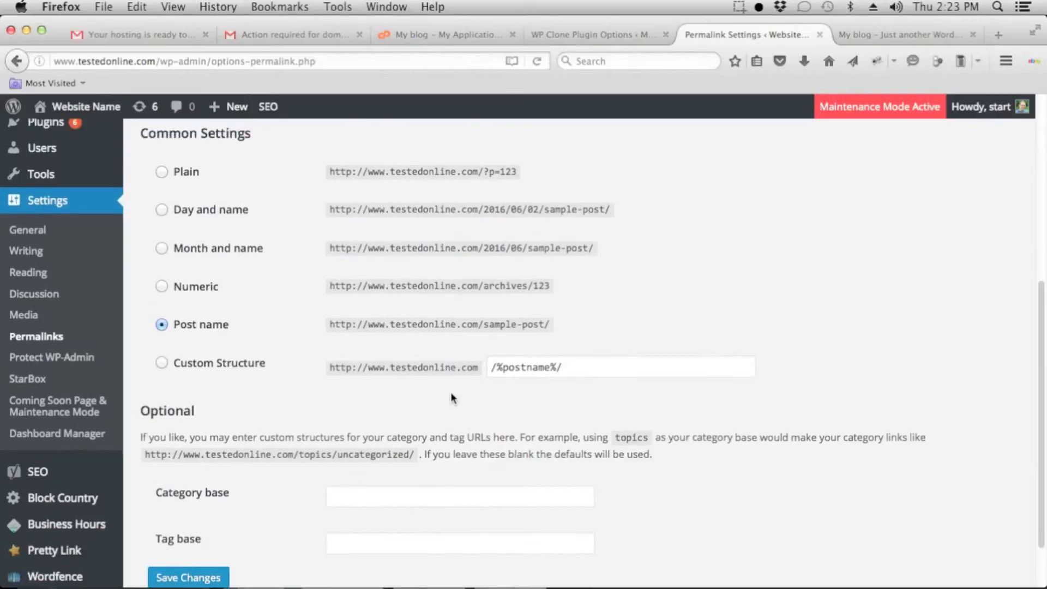
{"action": "scroll", "coordinate": [451, 394], "scroll_direction": "up", "scroll_amount": 7}
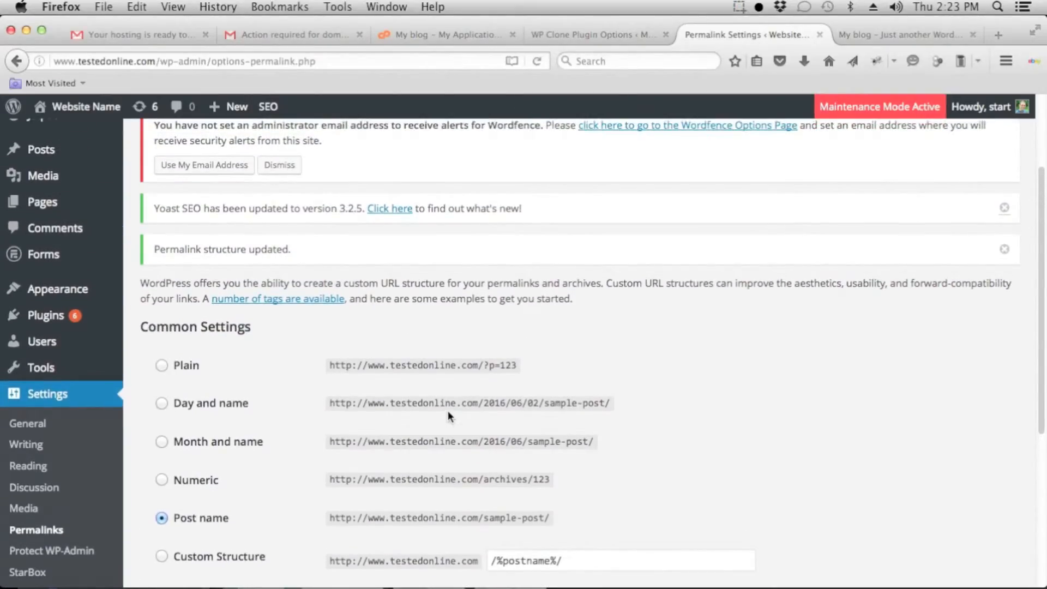
{"action": "mouse_move", "coordinate": [77, 108]}
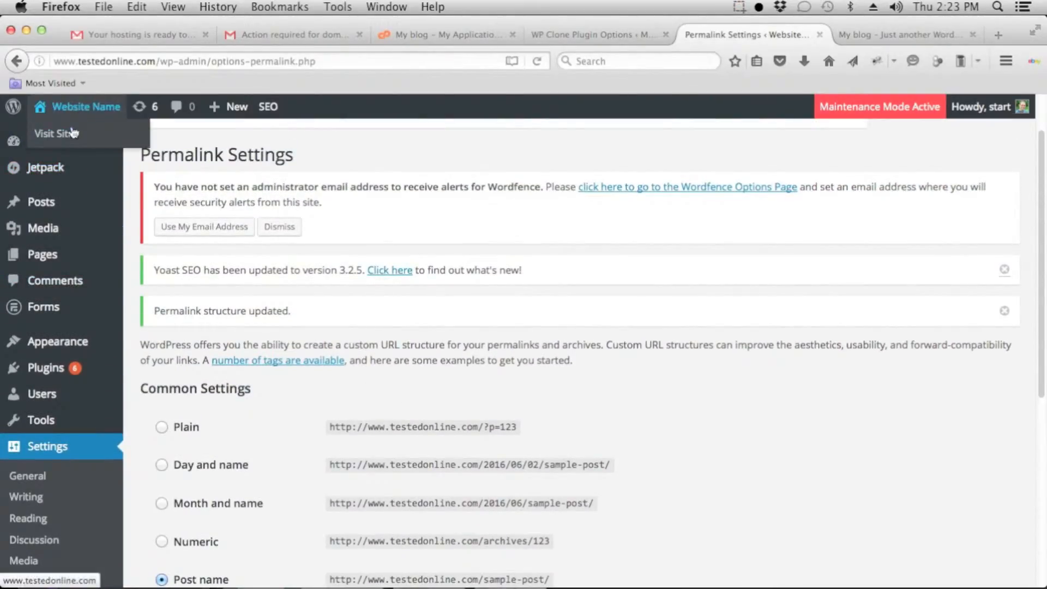
{"action": "right_click", "coordinate": [63, 143]}
View the restored site's homepage in a new tab, then return to Permalink Settings.
{"action": "left_click", "coordinate": [136, 77]}
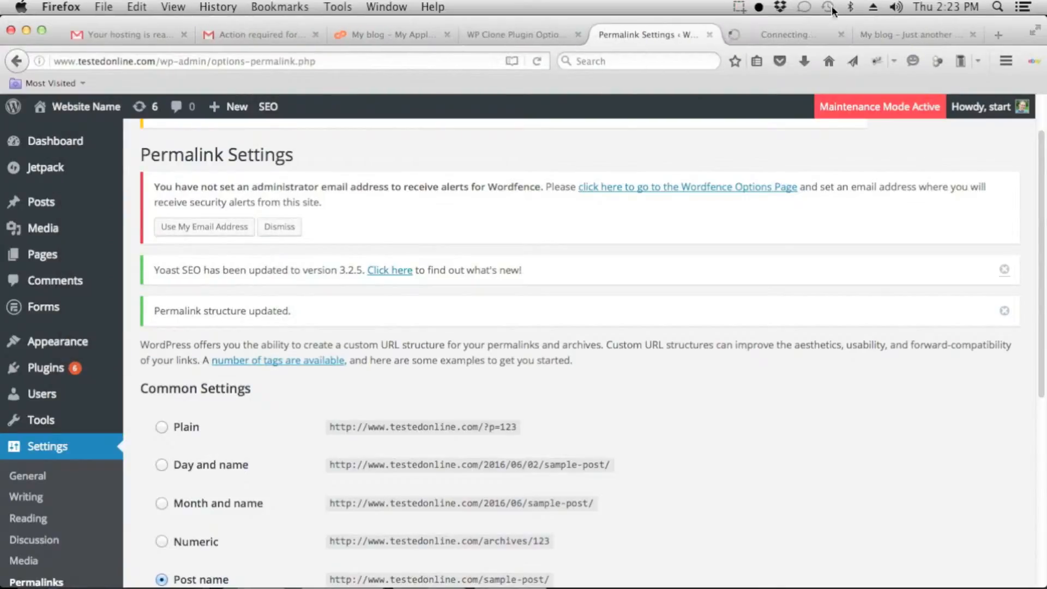
{"action": "left_click", "coordinate": [781, 34]}
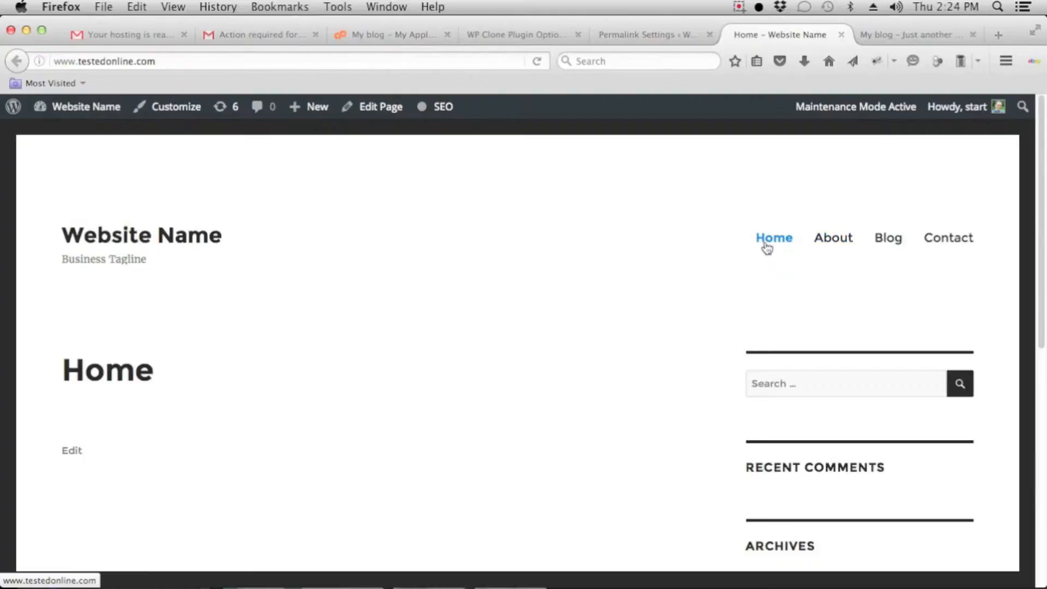
{"action": "scroll", "coordinate": [339, 250], "scroll_direction": "down", "scroll_amount": 8}
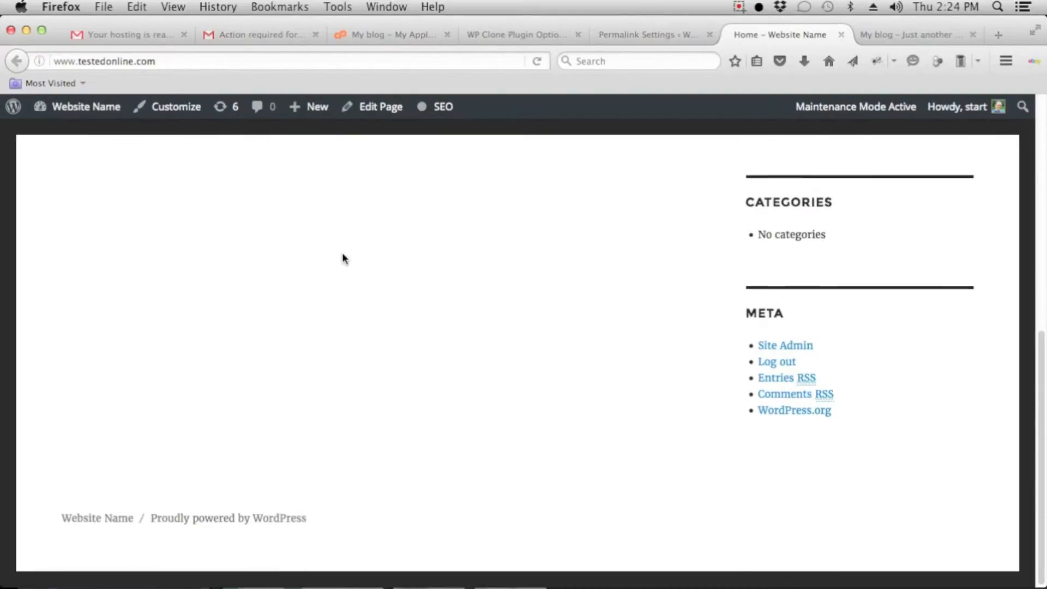
{"action": "scroll", "coordinate": [351, 357], "scroll_direction": "up", "scroll_amount": 5}
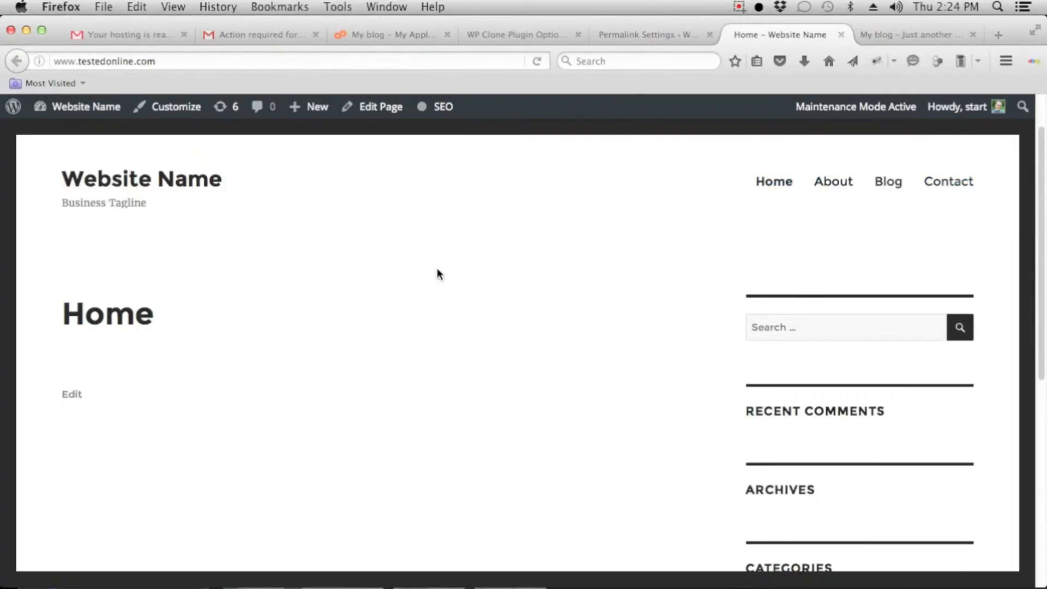
{"action": "scroll", "coordinate": [438, 274], "scroll_direction": "down", "scroll_amount": 10}
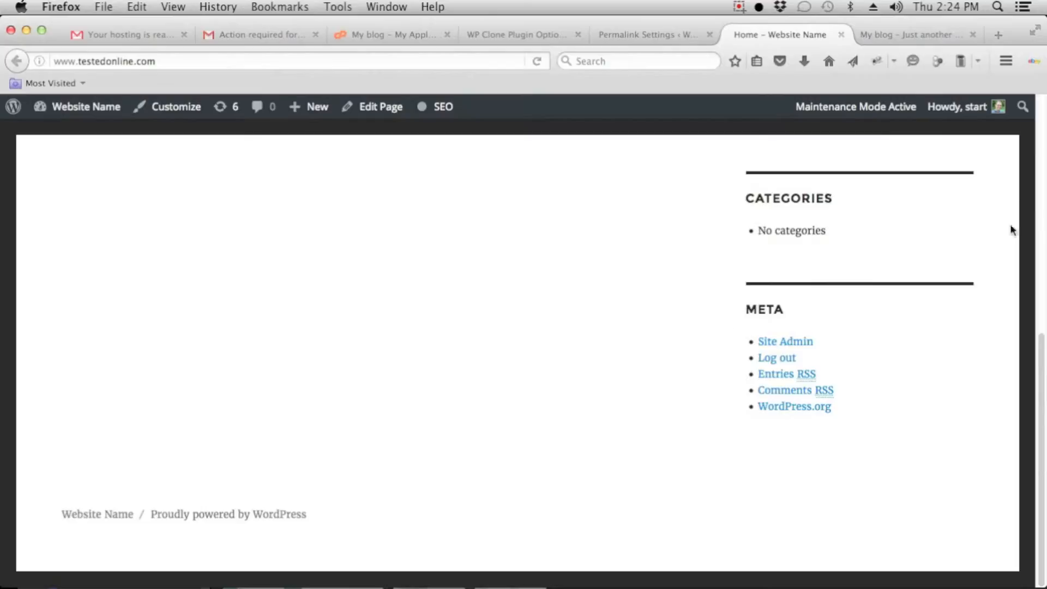
{"action": "scroll", "coordinate": [801, 264], "scroll_direction": "up", "scroll_amount": 3}
{"action": "scroll", "coordinate": [800, 260], "scroll_direction": "up", "scroll_amount": 4}
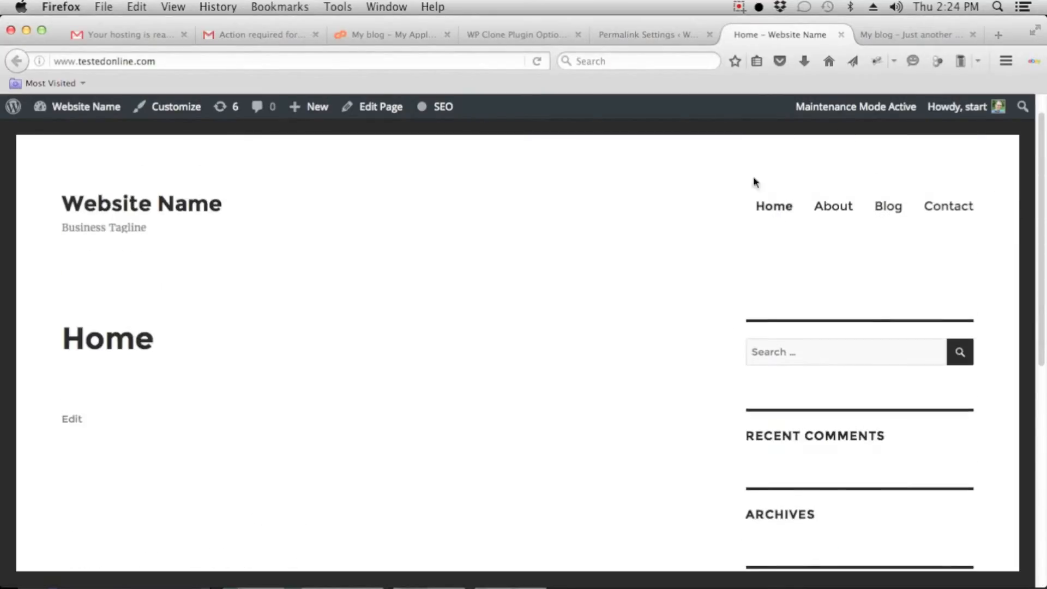
{"action": "left_click", "coordinate": [636, 36]}
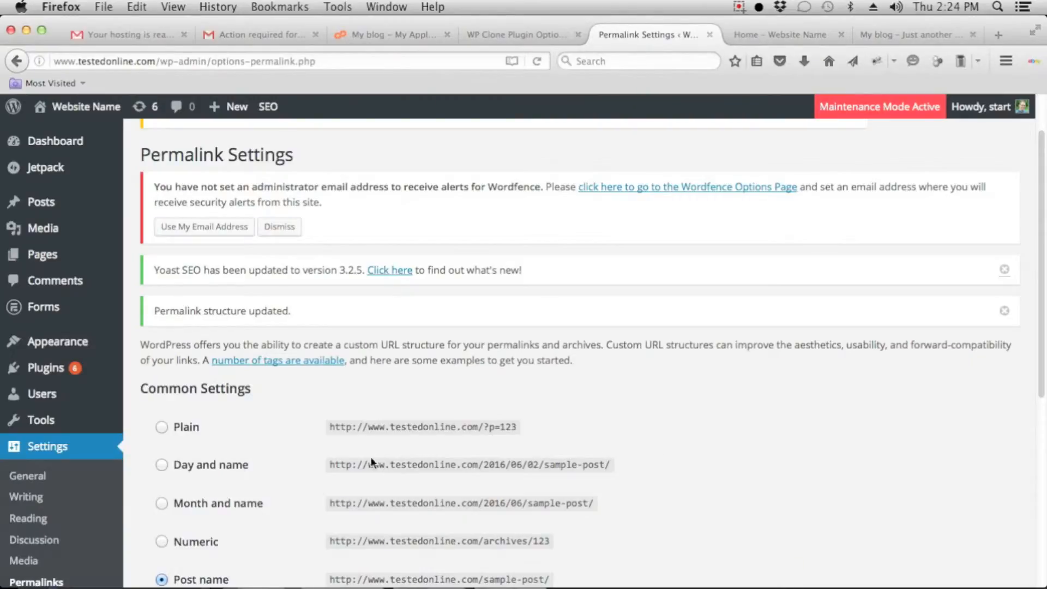
{"action": "mouse_move", "coordinate": [81, 402]}
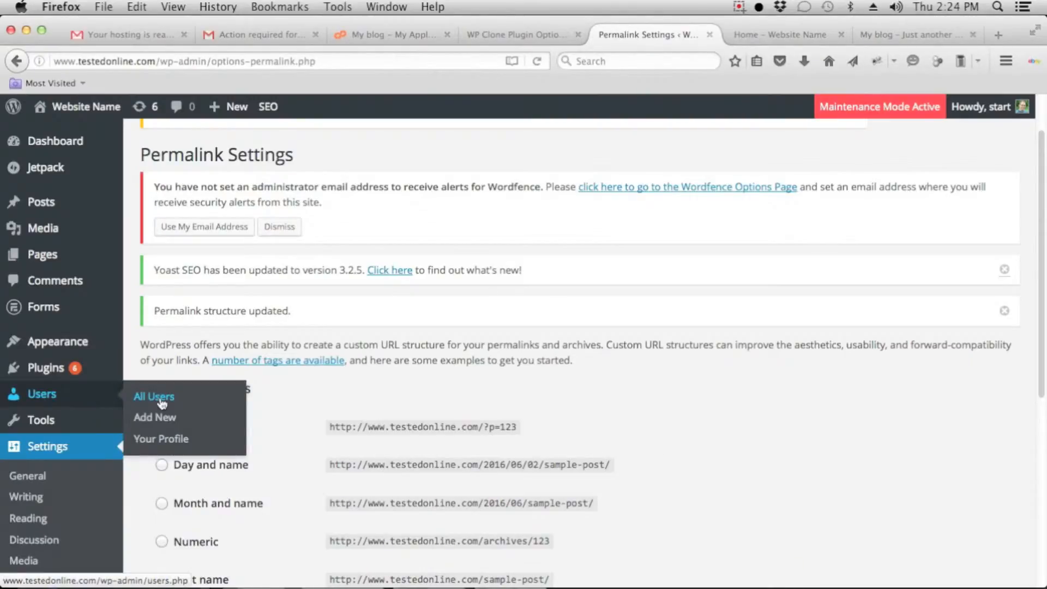
{"action": "left_click", "coordinate": [375, 395]}
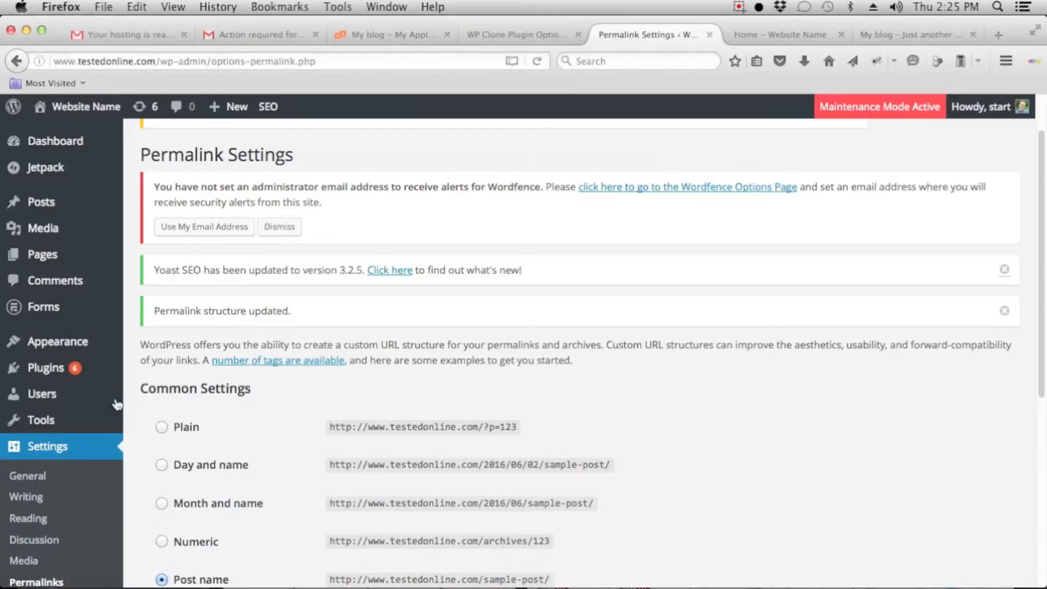
{"action": "mouse_move", "coordinate": [90, 402]}
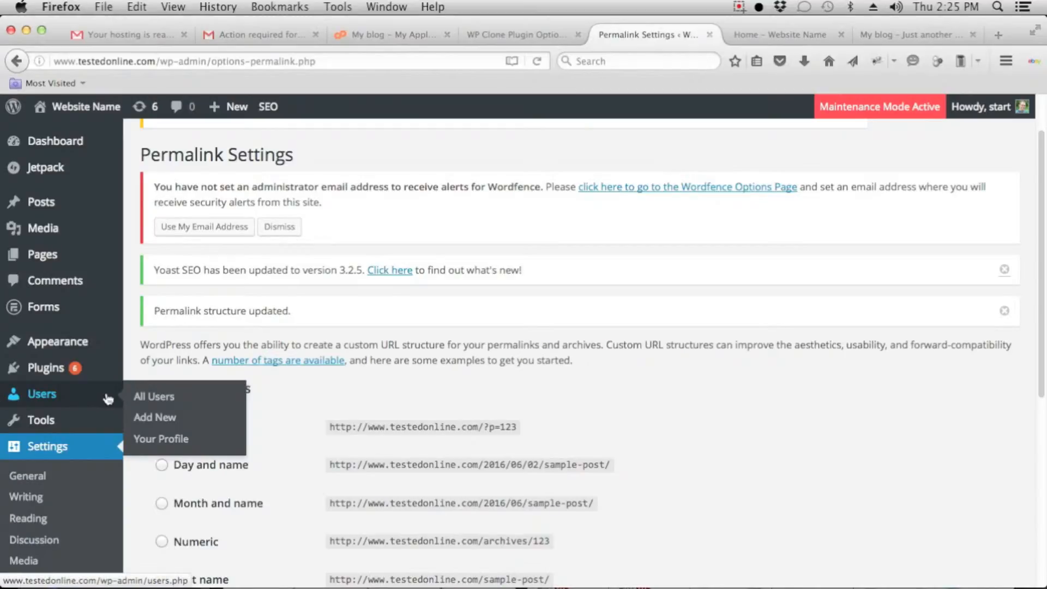
In the Add New User form, fill only the Website field with the new user's URL.
{"action": "left_click", "coordinate": [158, 423]}
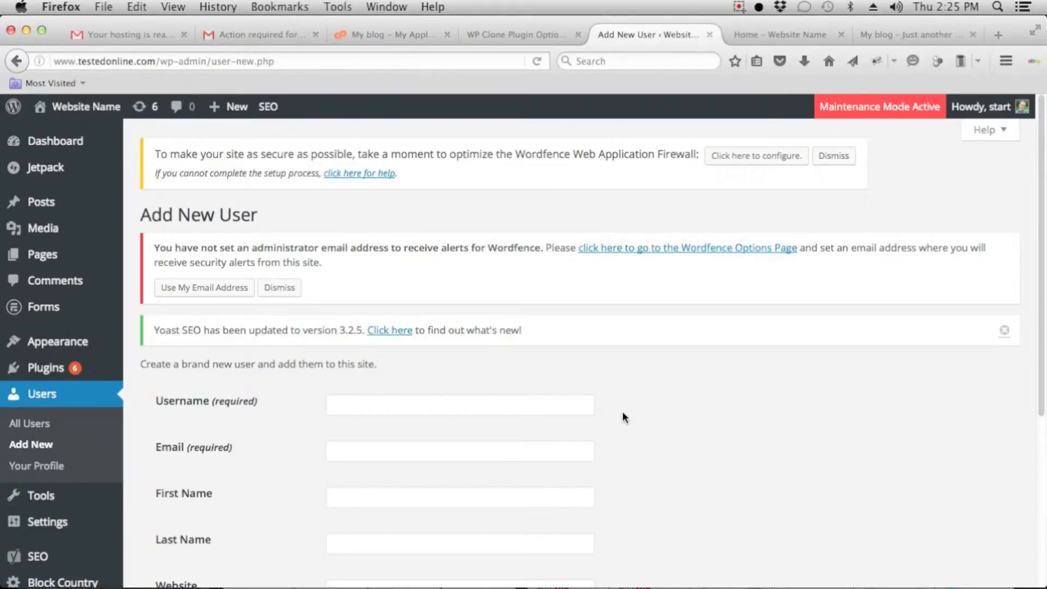
{"action": "scroll", "coordinate": [631, 413], "scroll_direction": "down", "scroll_amount": 5}
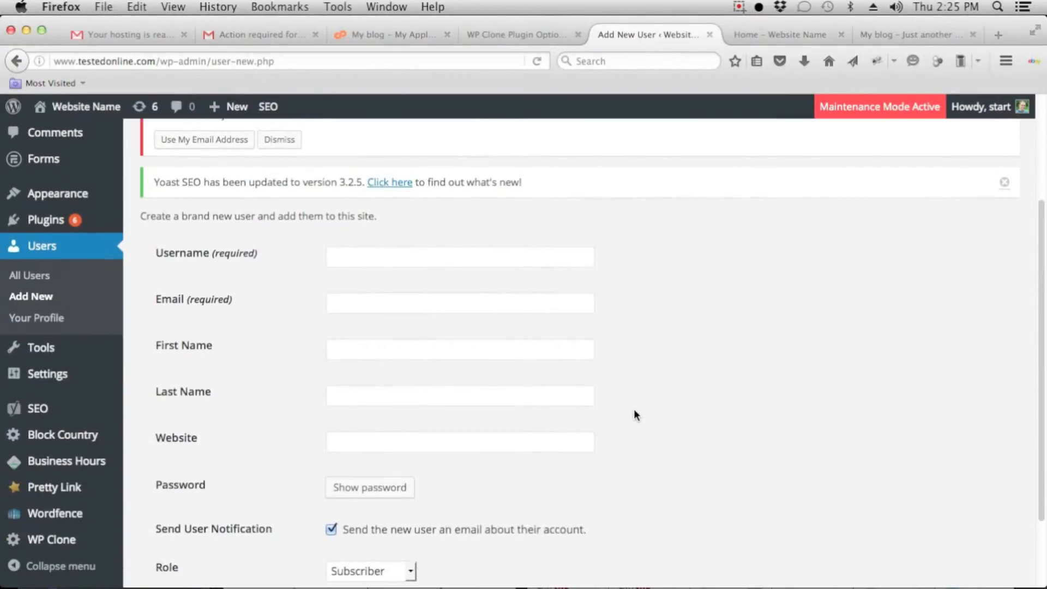
{"action": "scroll", "coordinate": [634, 409], "scroll_direction": "up", "scroll_amount": 5}
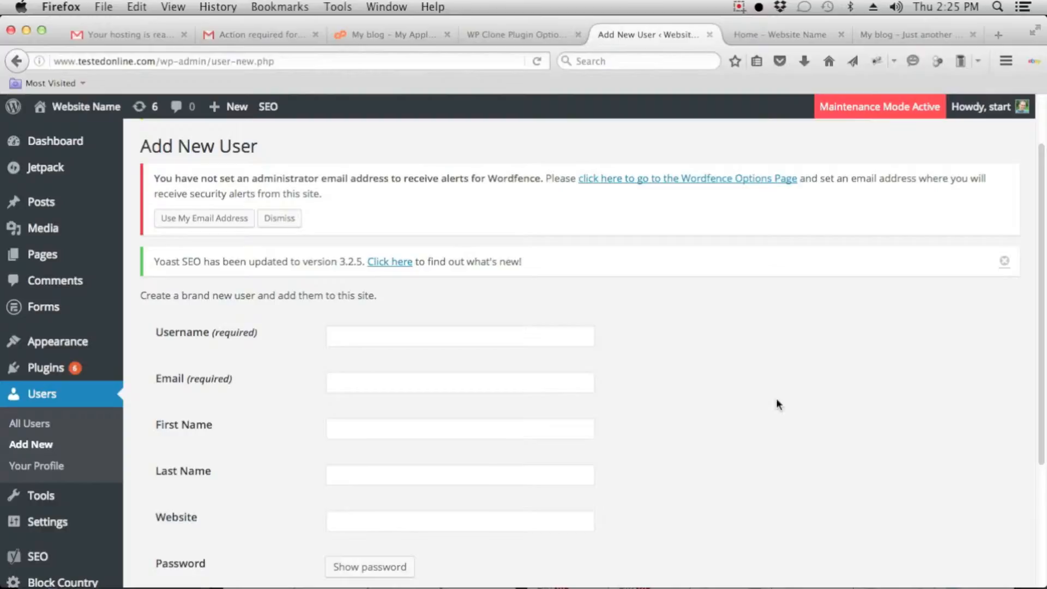
{"action": "scroll", "coordinate": [776, 404], "scroll_direction": "down", "scroll_amount": 5}
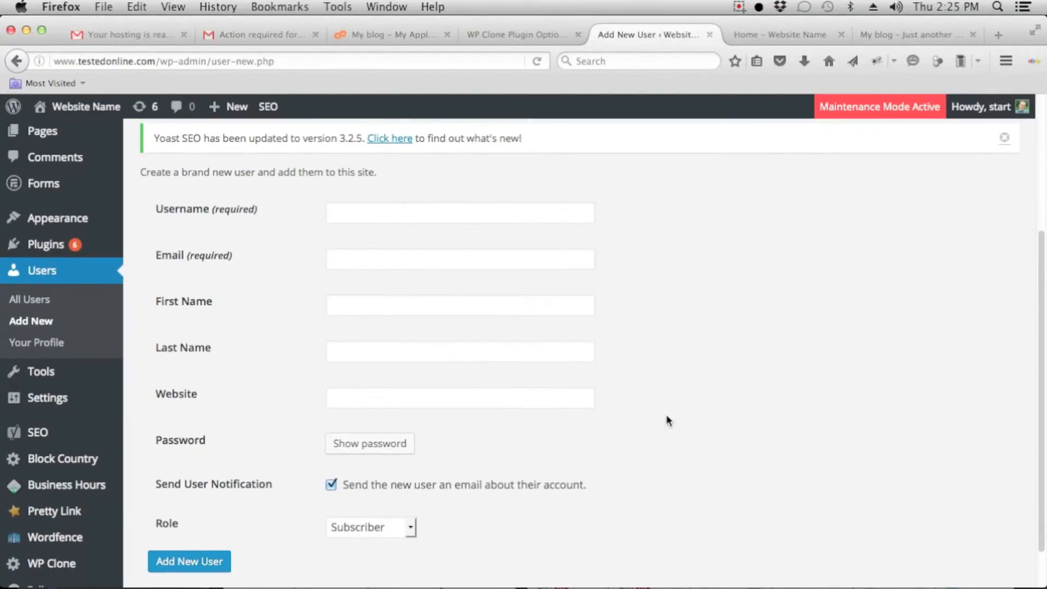
{"action": "scroll", "coordinate": [717, 414], "scroll_direction": "up", "scroll_amount": 3}
{"action": "left_click", "coordinate": [473, 281]}
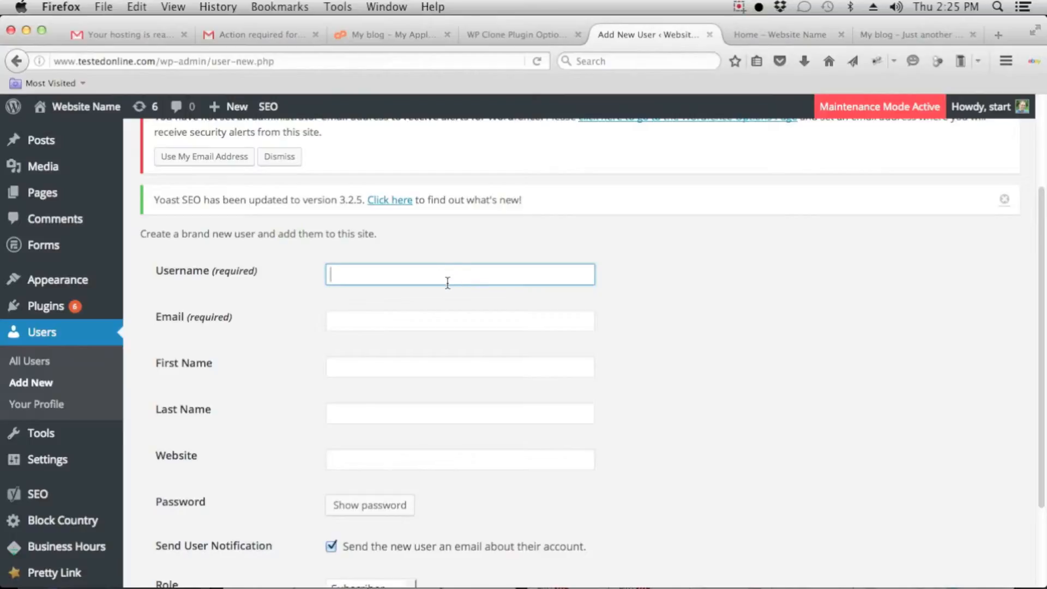
{"action": "left_click", "coordinate": [403, 323]}
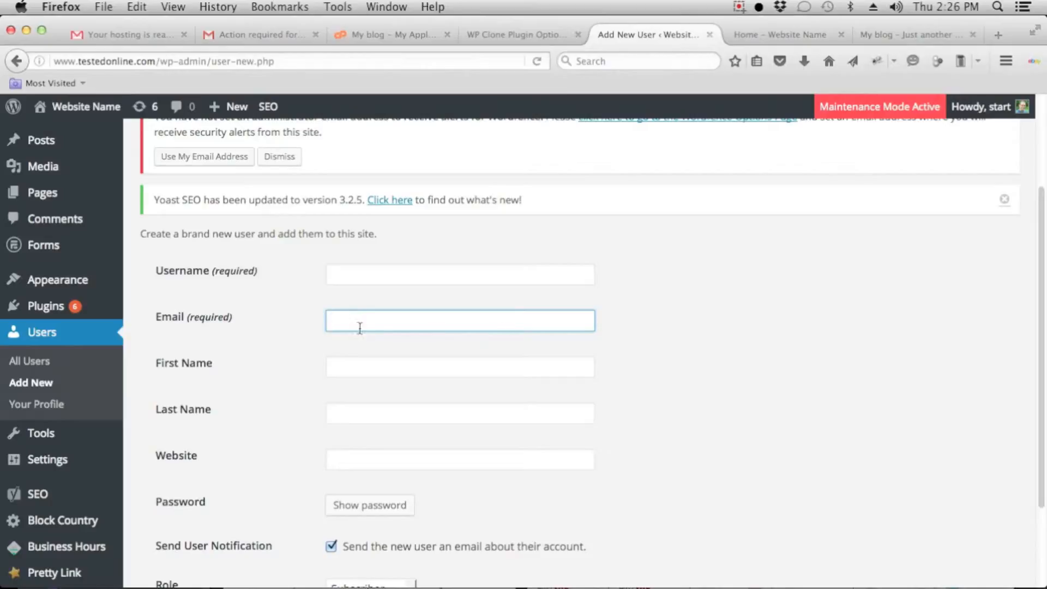
{"action": "left_click", "coordinate": [408, 375]}
{"action": "left_click", "coordinate": [392, 460]}
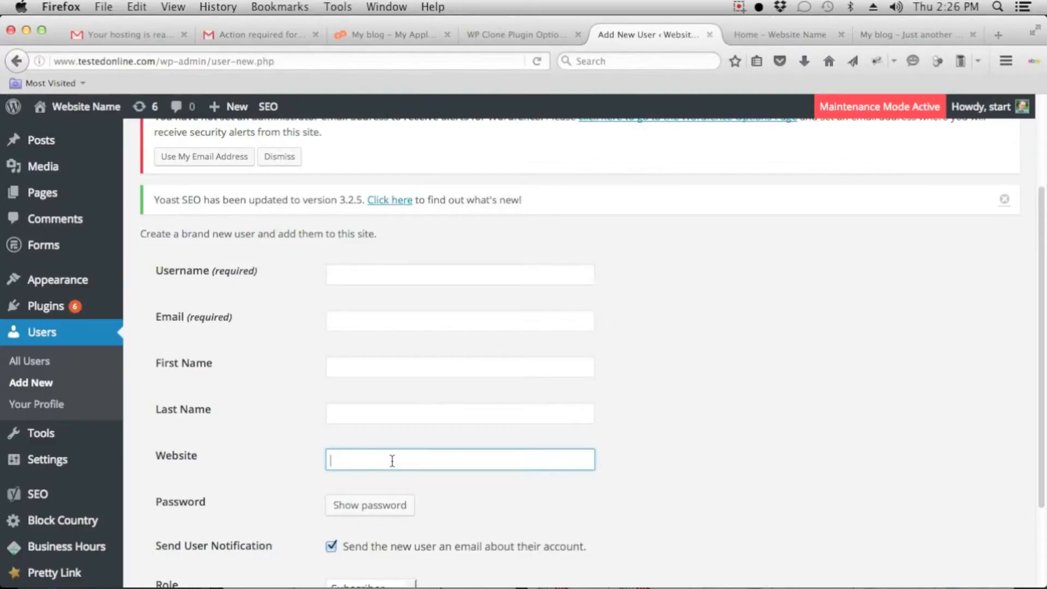
{"action": "type", "text": "http://cjhallock.com"}
{"action": "scroll", "coordinate": [446, 413], "scroll_direction": "down", "scroll_amount": 3}
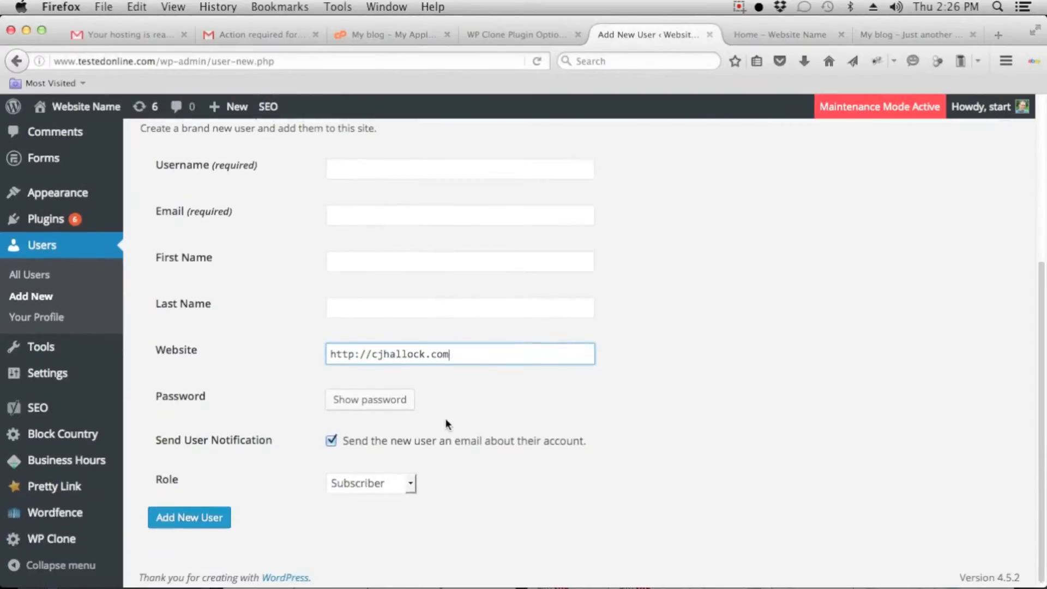
Replace the new user's generated password with a custom password of your own.
{"action": "left_click", "coordinate": [384, 394]}
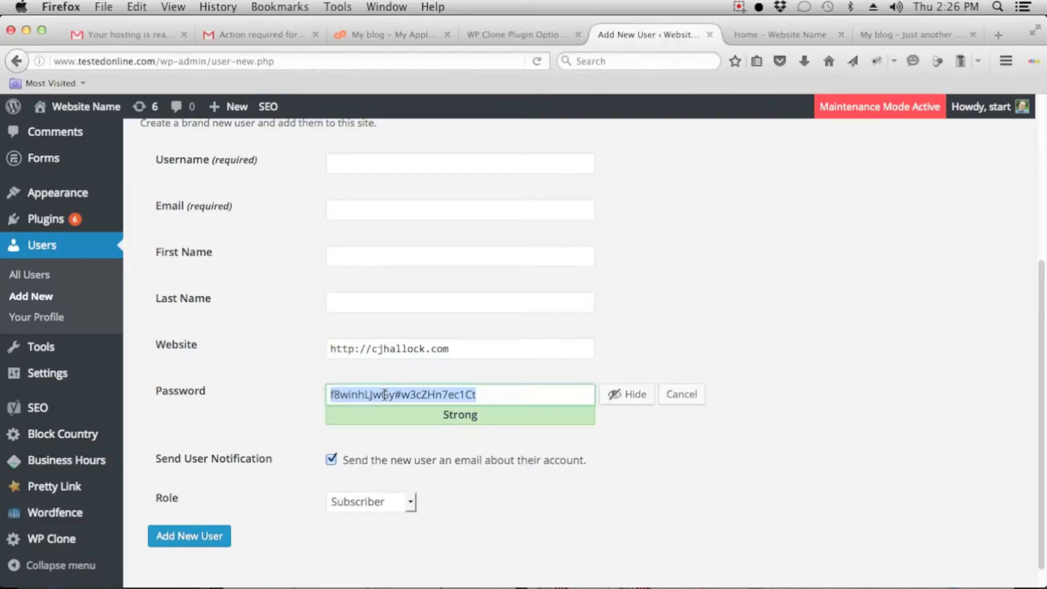
{"action": "left_click", "coordinate": [493, 398]}
{"action": "left_click_drag", "start_coordinate": [493, 398], "coordinate": [325, 394]}
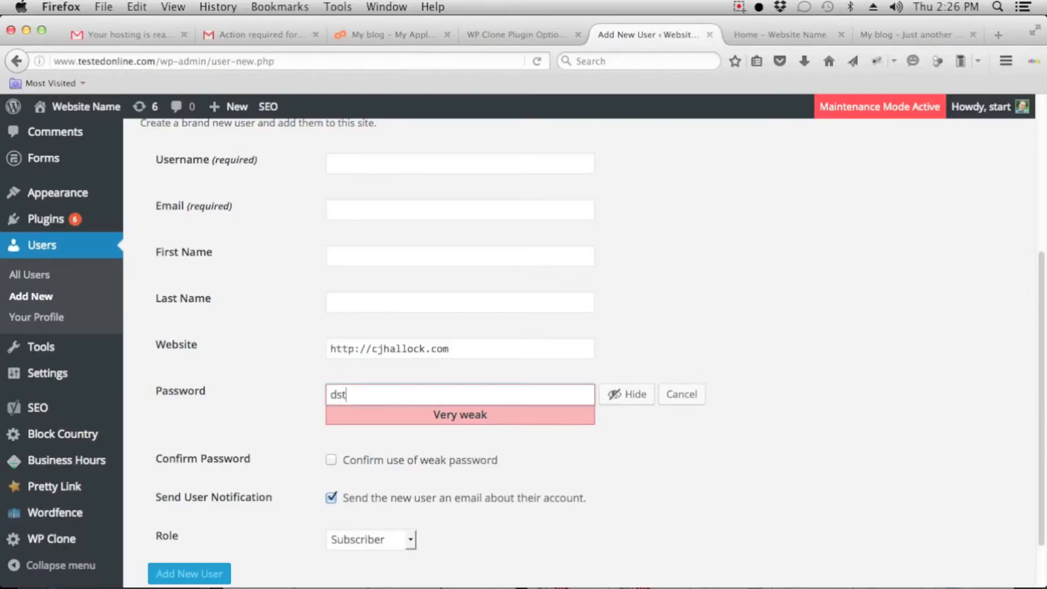
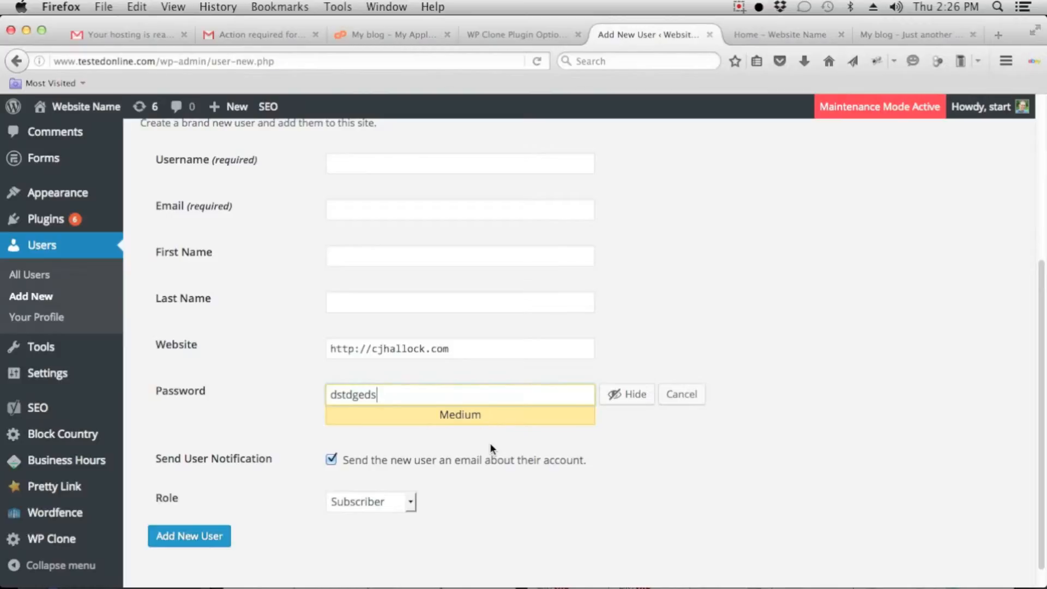
Set the new user's role to Administrator and check the completed form.
{"action": "left_click", "coordinate": [411, 502]}
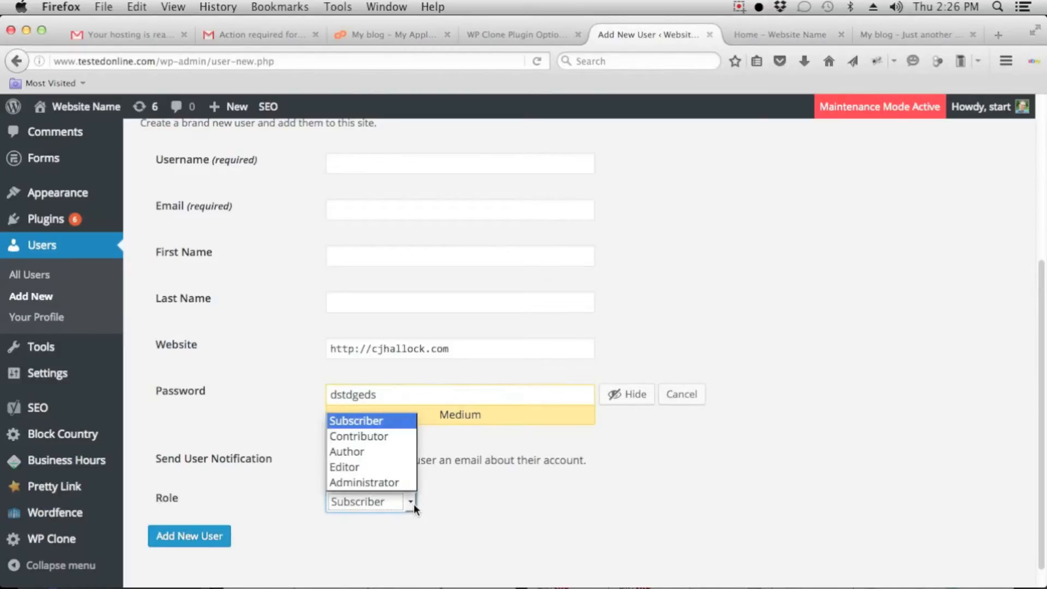
{"action": "left_click", "coordinate": [388, 483]}
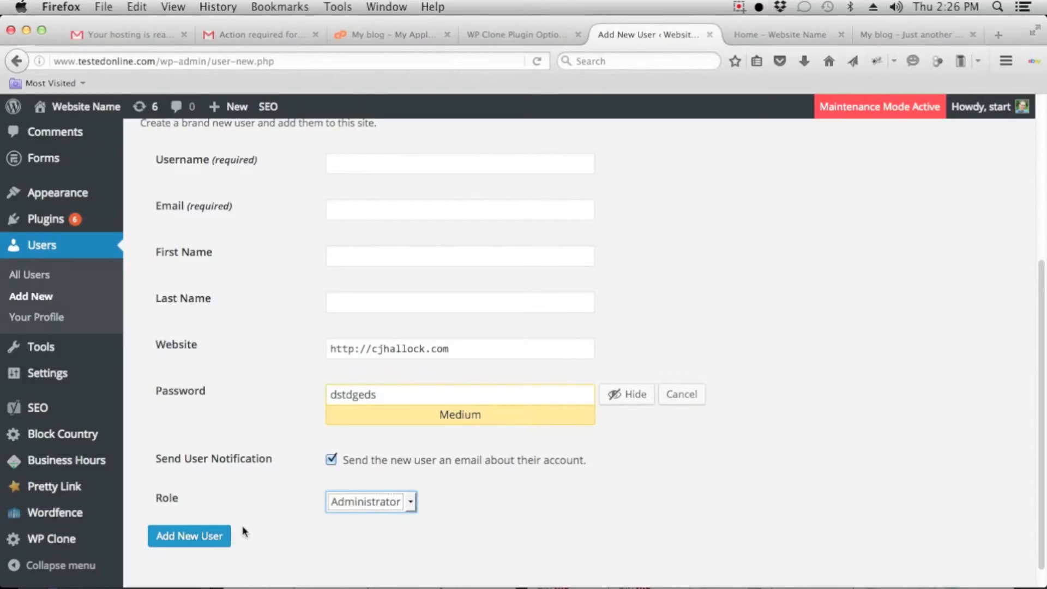
{"action": "scroll", "coordinate": [562, 473], "scroll_direction": "down", "scroll_amount": 1}
{"action": "scroll", "coordinate": [562, 476], "scroll_direction": "up", "scroll_amount": 5}
{"action": "scroll", "coordinate": [564, 482], "scroll_direction": "up", "scroll_amount": 3}
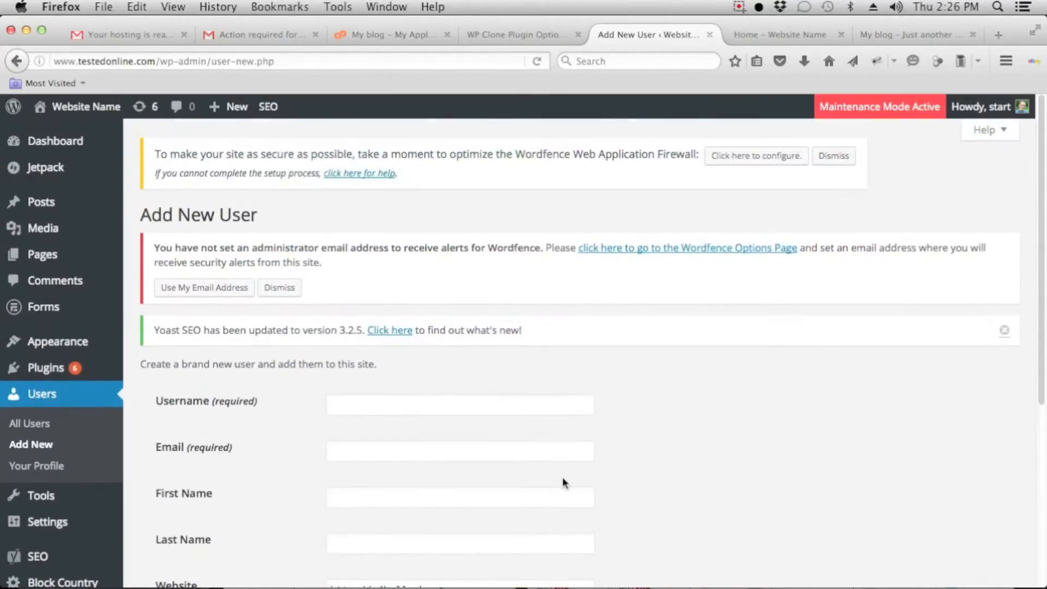
{"action": "scroll", "coordinate": [563, 483], "scroll_direction": "down", "scroll_amount": 5}
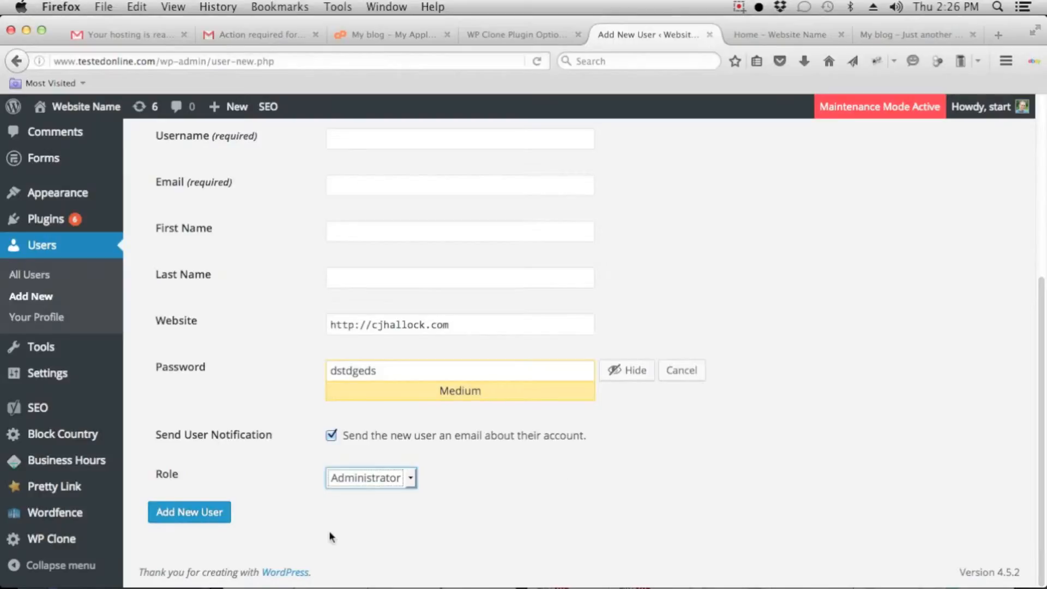
{"action": "scroll", "coordinate": [551, 466], "scroll_direction": "up", "scroll_amount": 3}
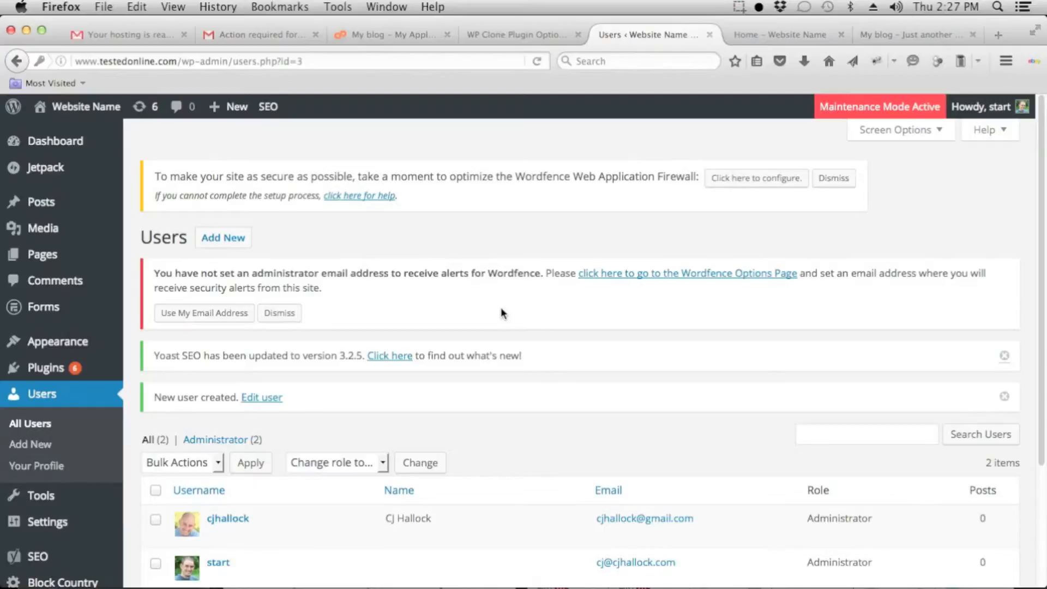
Look over both Administrator rows in the Users table, then bring up the Howdy account menu.
{"action": "scroll", "coordinate": [500, 312], "scroll_direction": "down", "scroll_amount": 5}
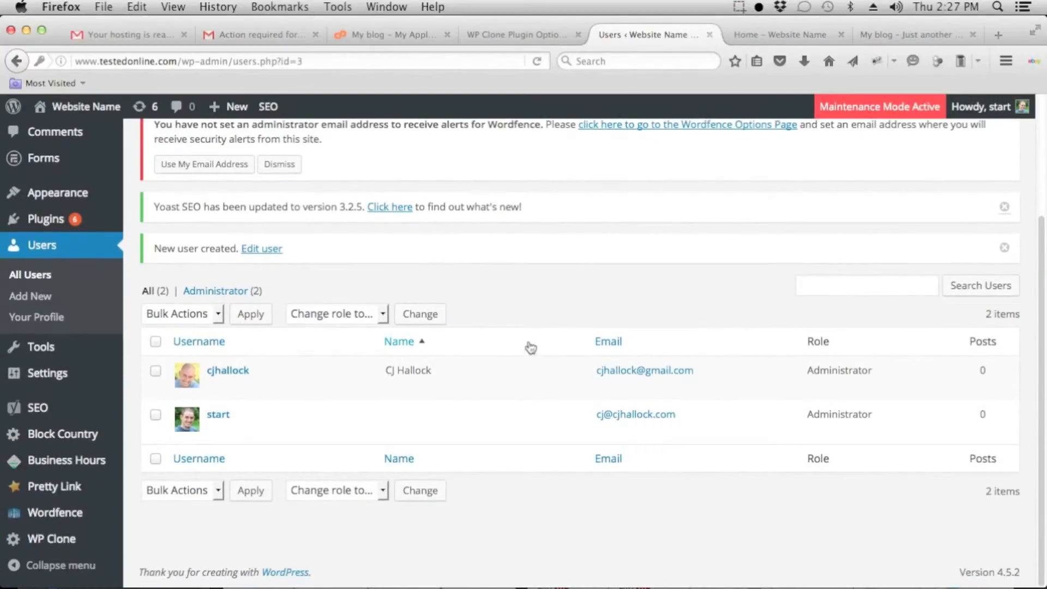
{"action": "mouse_move", "coordinate": [410, 369]}
{"action": "mouse_move", "coordinate": [268, 406]}
{"action": "scroll", "coordinate": [574, 298], "scroll_direction": "up", "scroll_amount": 2}
{"action": "scroll", "coordinate": [570, 298], "scroll_direction": "down", "scroll_amount": 2}
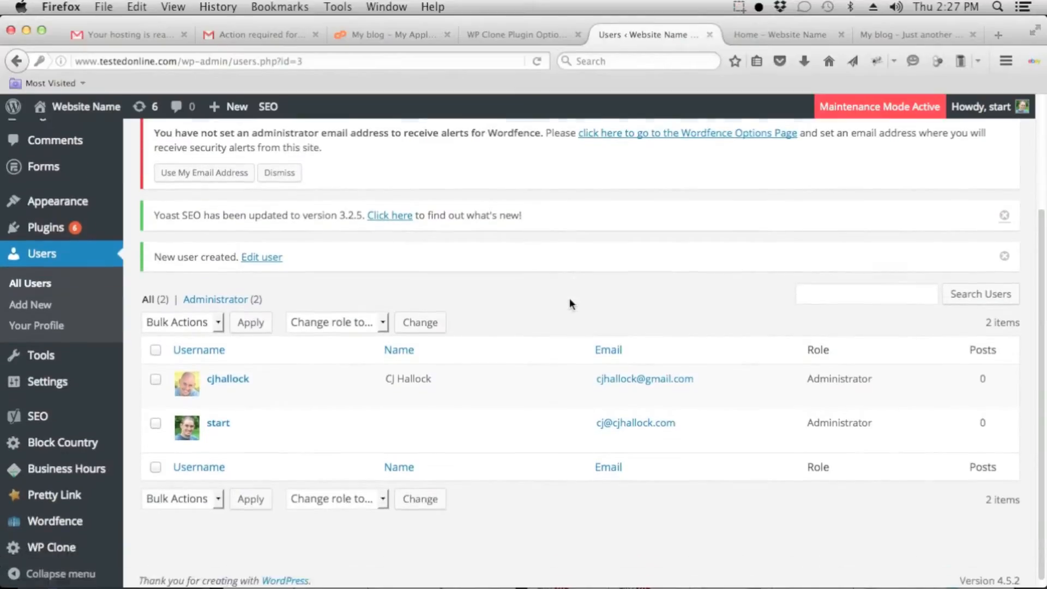
{"action": "mouse_move", "coordinate": [198, 374]}
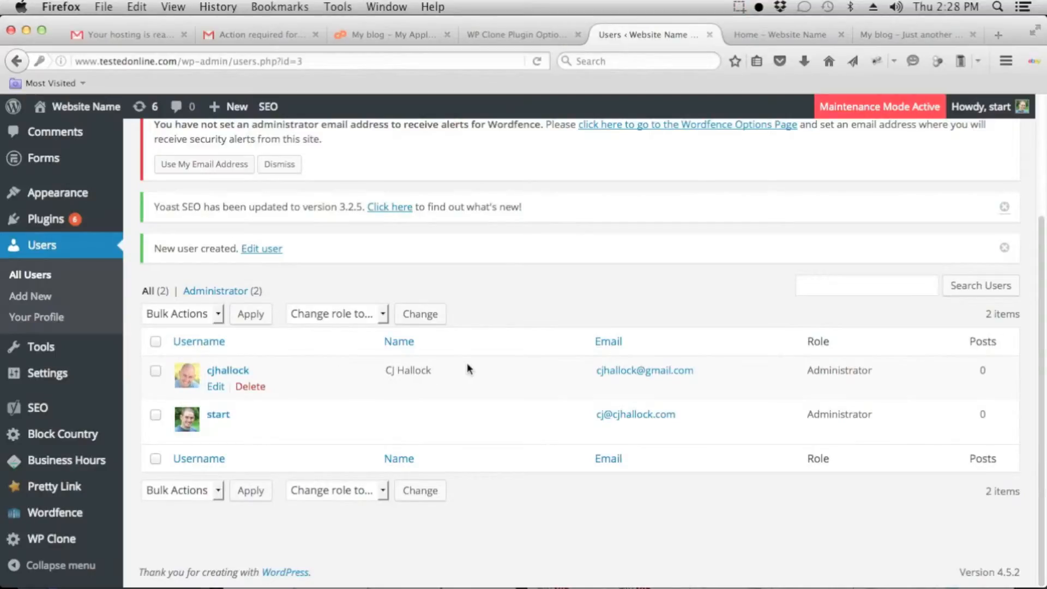
{"action": "scroll", "coordinate": [784, 281], "scroll_direction": "up", "scroll_amount": 5}
{"action": "mouse_move", "coordinate": [977, 111]}
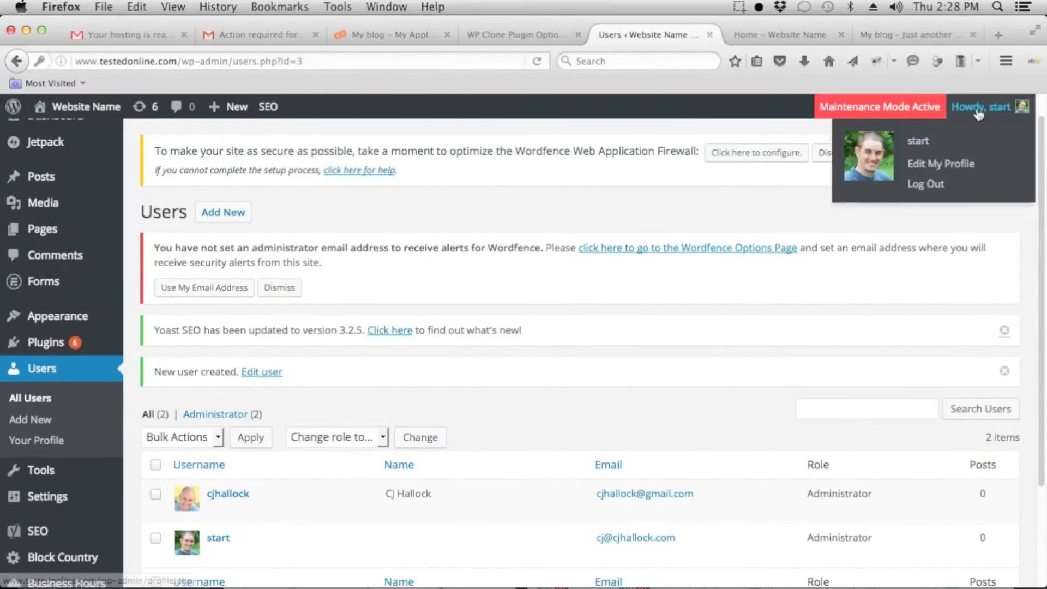
Log out and sign back in with the new admin's username and password, letting Firefox remember the login.
{"action": "left_click", "coordinate": [931, 186]}
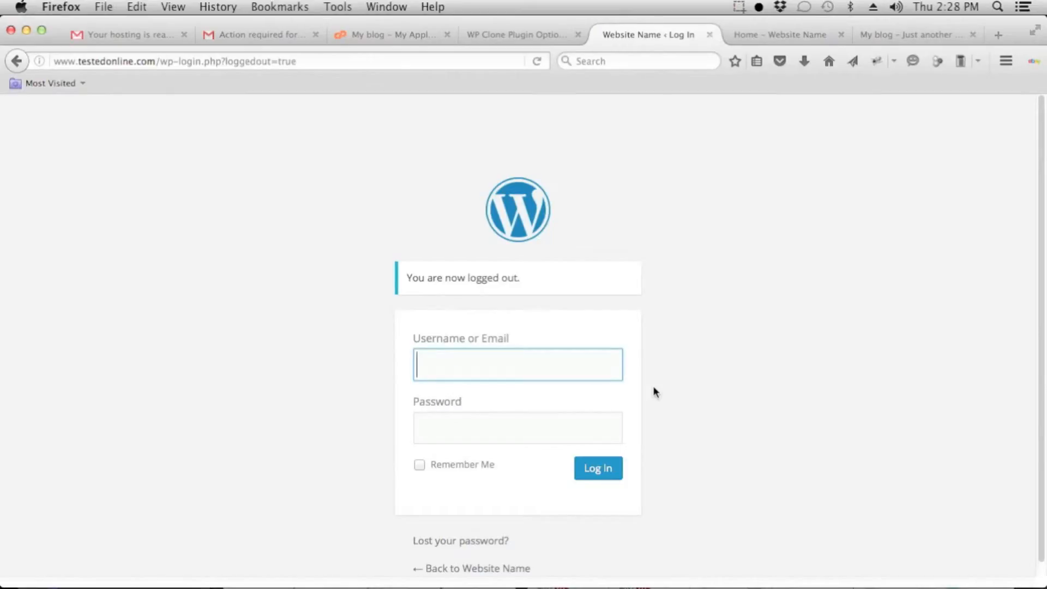
{"action": "key", "text": "Tab"}
{"action": "type", "text": "****"}
{"action": "type", "text": "••••••"}
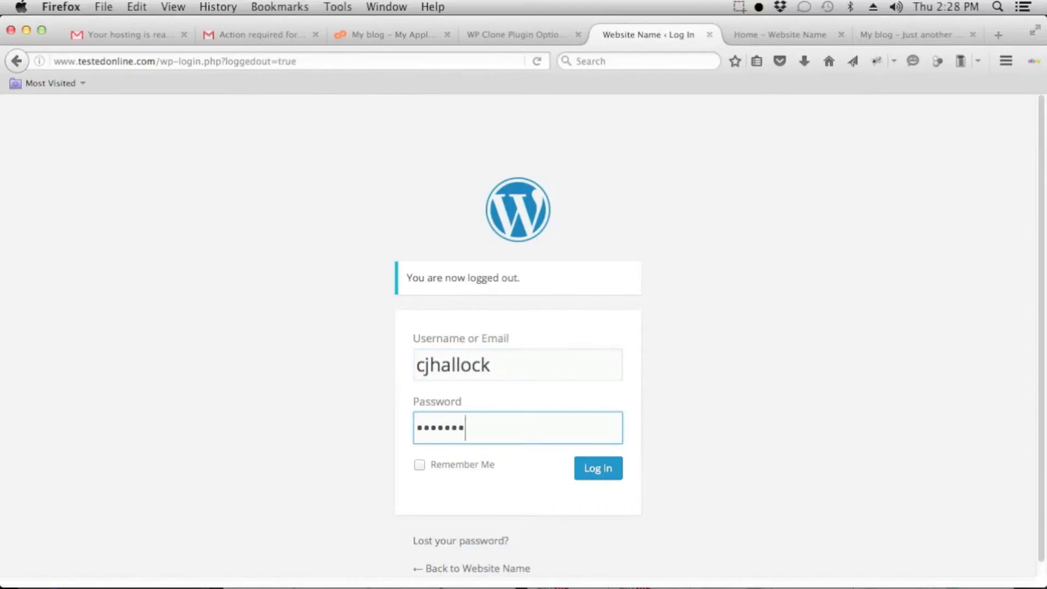
{"action": "type", "text": "••••"}
{"action": "key", "text": "Return"}
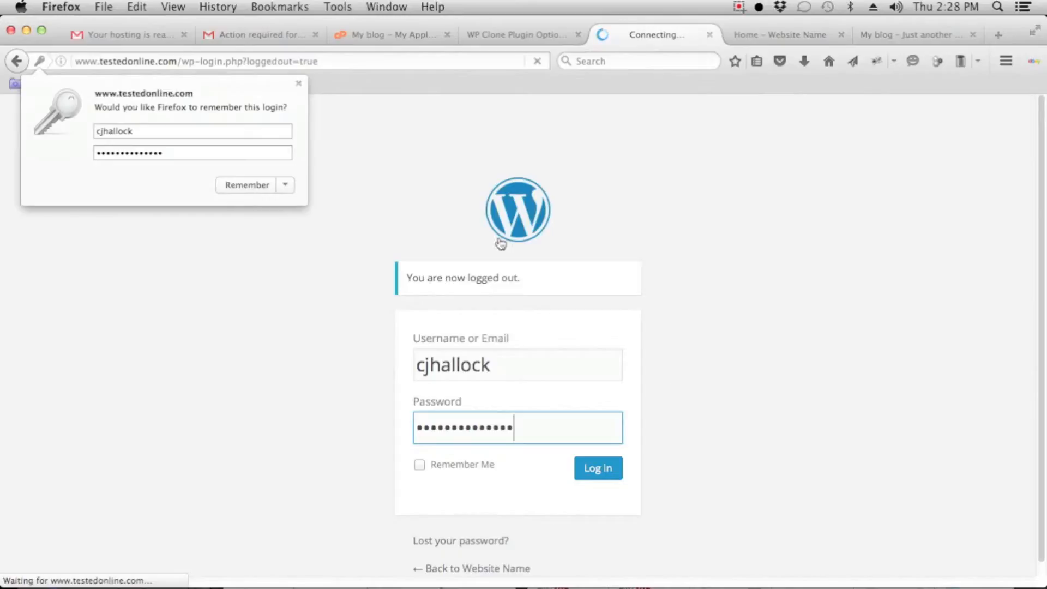
{"action": "left_click", "coordinate": [235, 190]}
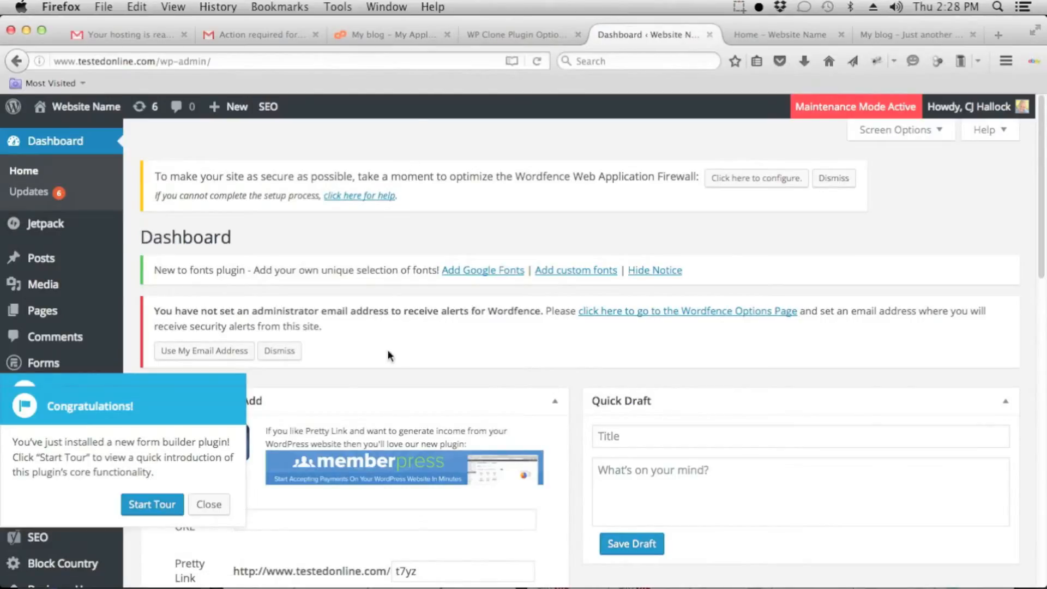
Dismiss the form builder and SEO plugin tour popups on the dashboard.
{"action": "left_click", "coordinate": [221, 503]}
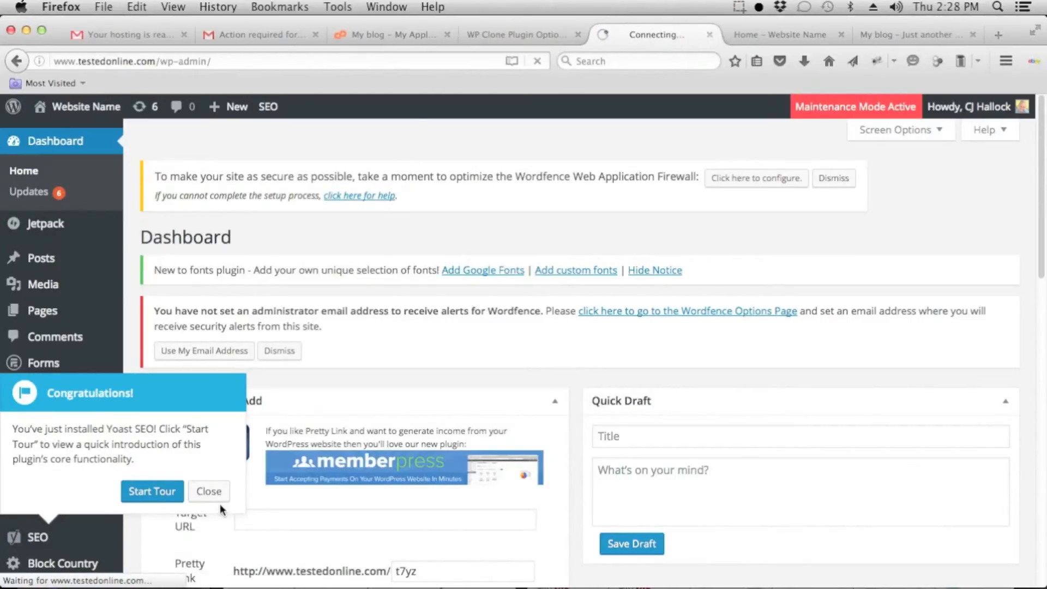
{"action": "left_click", "coordinate": [216, 492]}
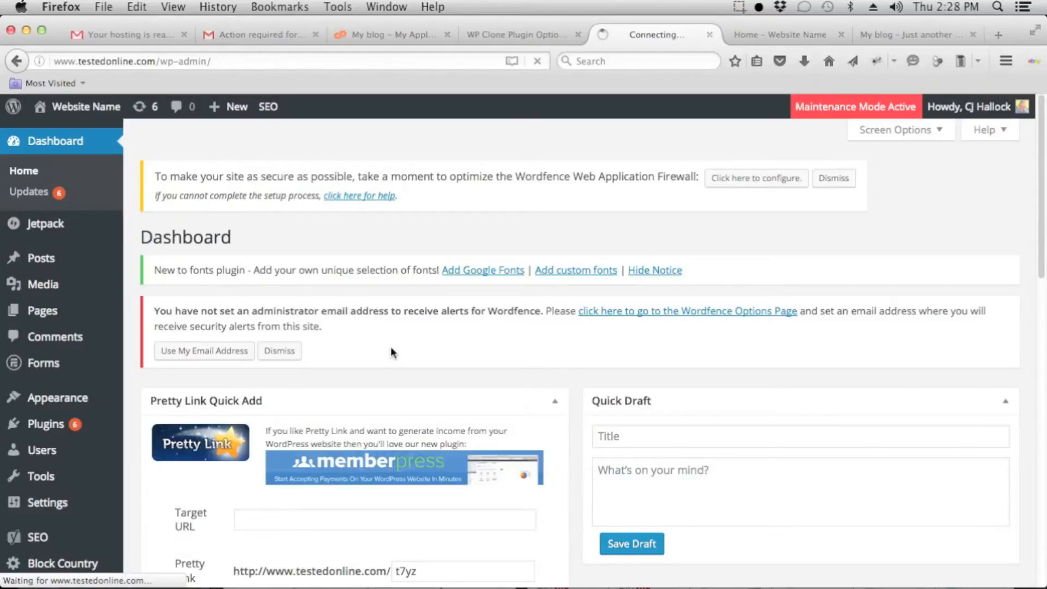
{"action": "scroll", "coordinate": [390, 345], "scroll_direction": "down", "scroll_amount": 3}
{"action": "scroll", "coordinate": [390, 347], "scroll_direction": "down", "scroll_amount": 10}
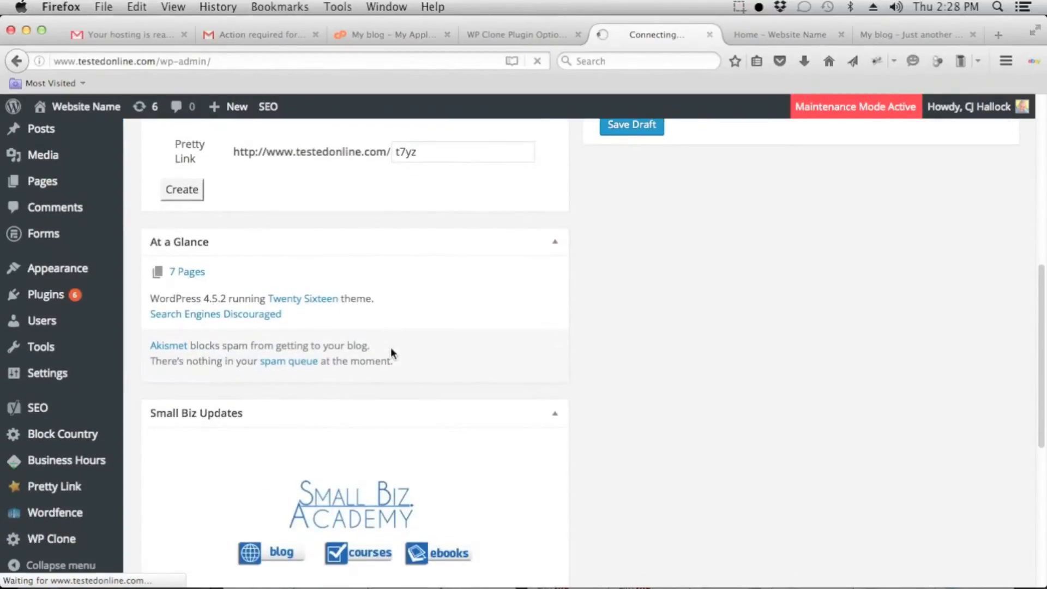
Go to Users > All Users and close the two tour popups there.
{"action": "mouse_move", "coordinate": [68, 326]}
{"action": "left_click", "coordinate": [163, 329]}
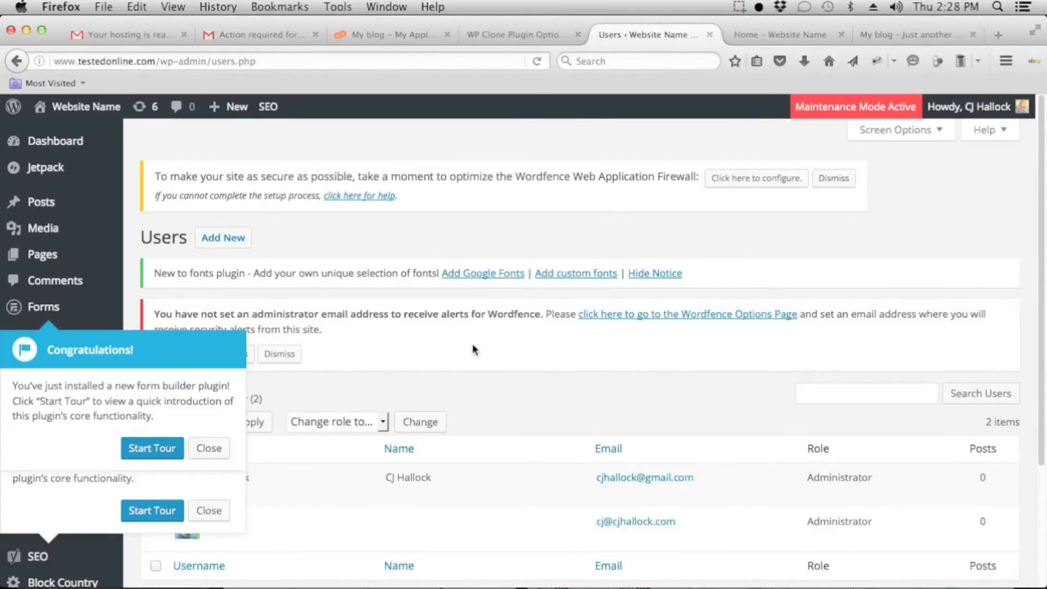
{"action": "left_click", "coordinate": [209, 448]}
{"action": "left_click", "coordinate": [208, 494]}
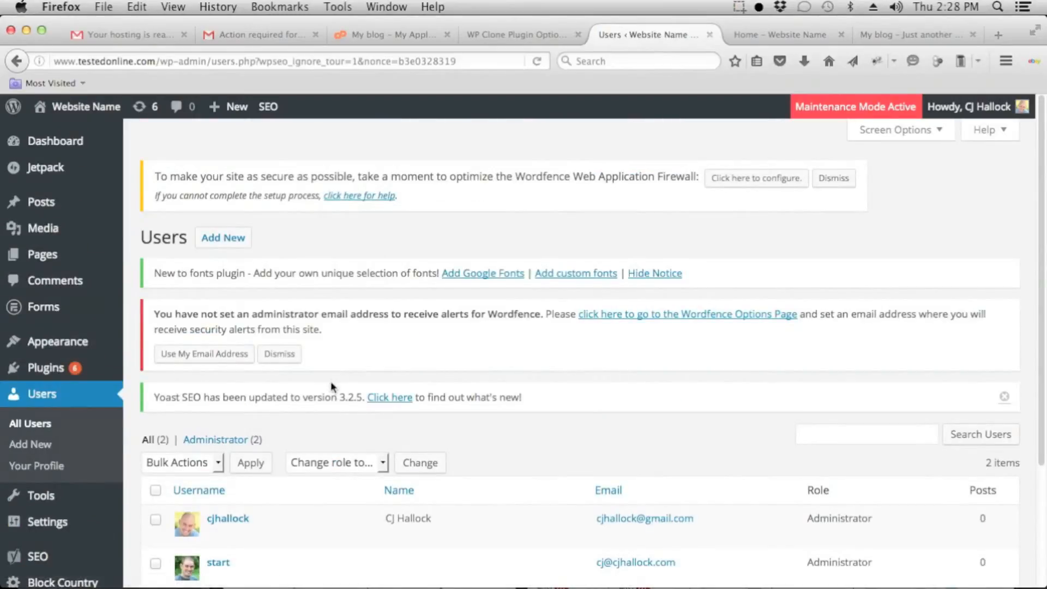
{"action": "scroll", "coordinate": [332, 389], "scroll_direction": "down", "scroll_amount": 3}
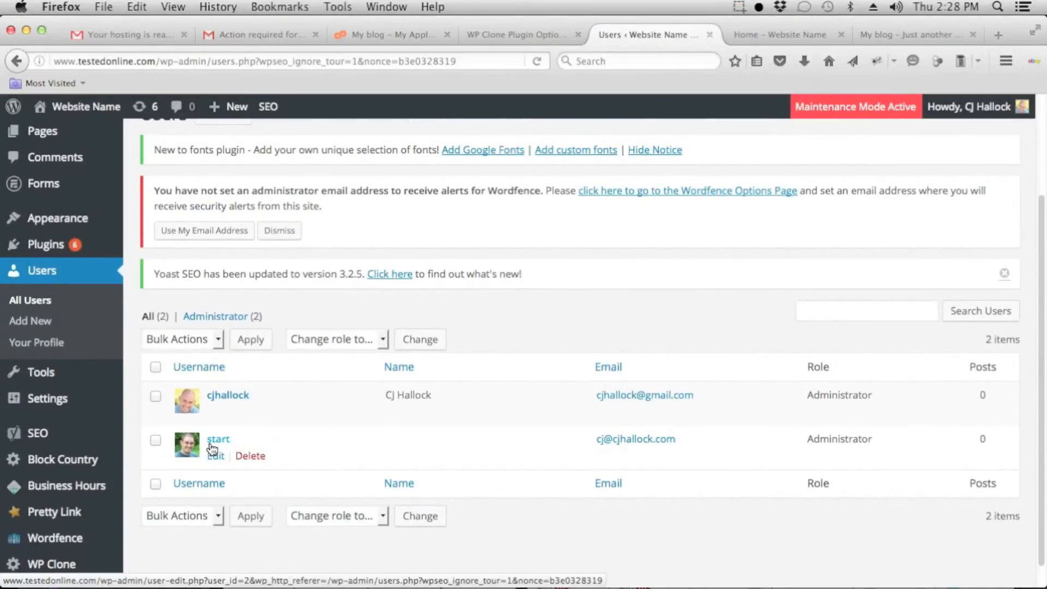
Delete the temporary 'start' user, attributing all its content to the new administrator.
{"action": "left_click", "coordinate": [258, 458]}
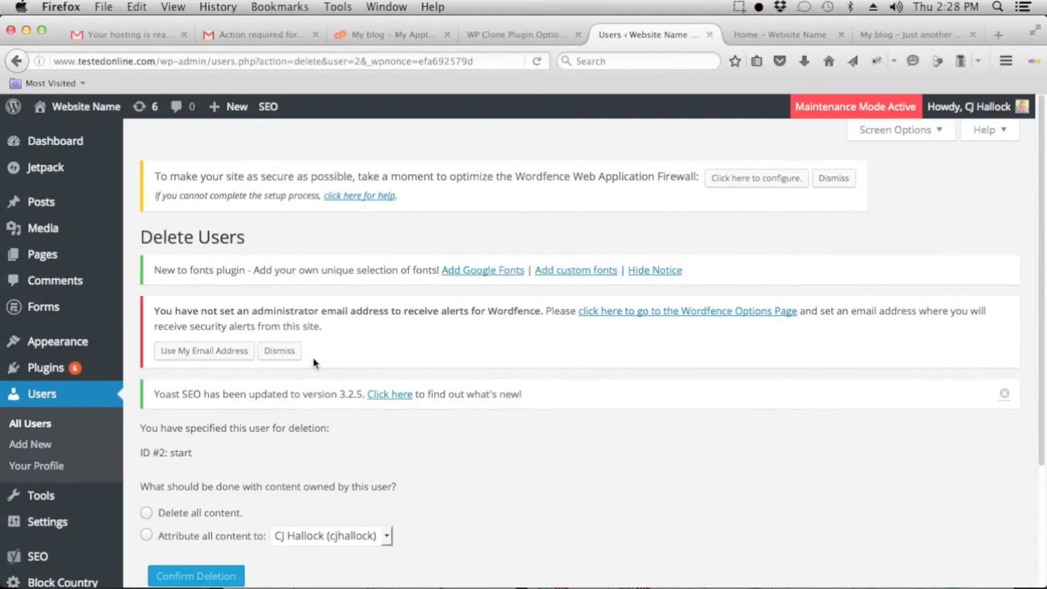
{"action": "scroll", "coordinate": [313, 360], "scroll_direction": "down", "scroll_amount": 5}
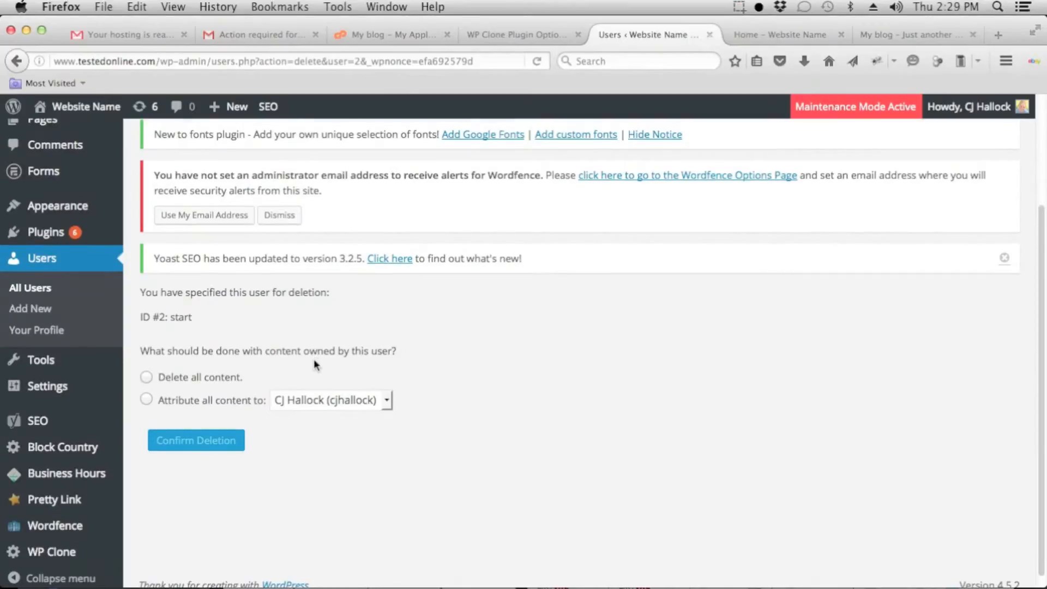
{"action": "left_click", "coordinate": [147, 400]}
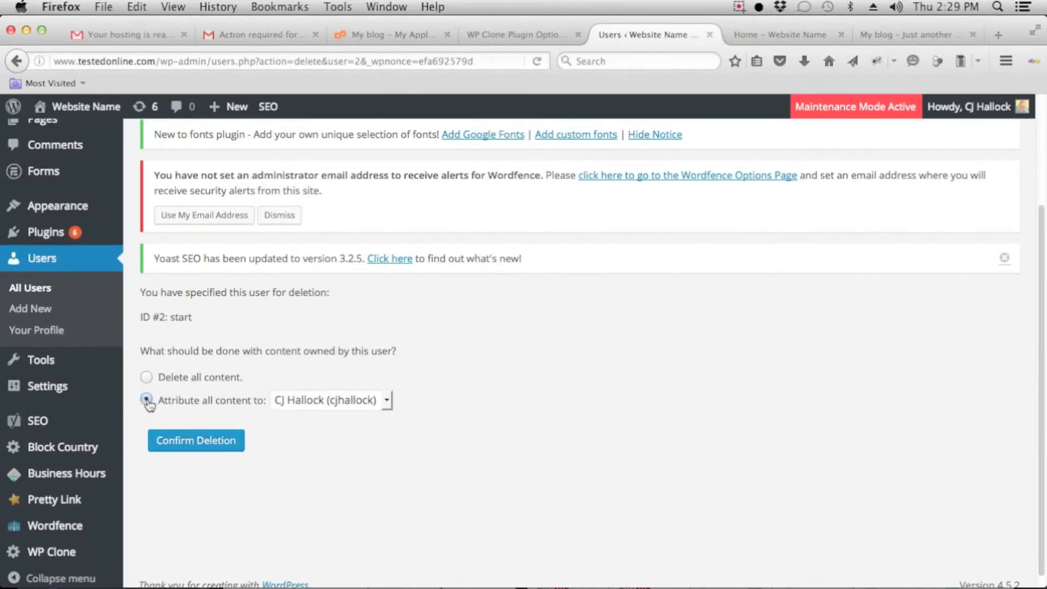
{"action": "left_click", "coordinate": [387, 401]}
{"action": "left_click", "coordinate": [319, 420]}
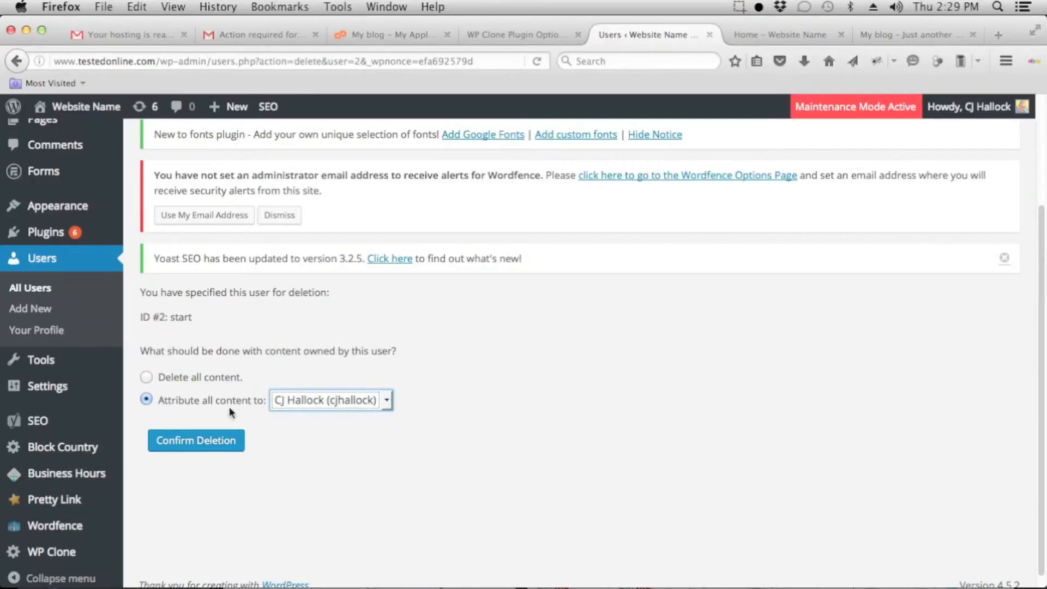
{"action": "left_click", "coordinate": [218, 450]}
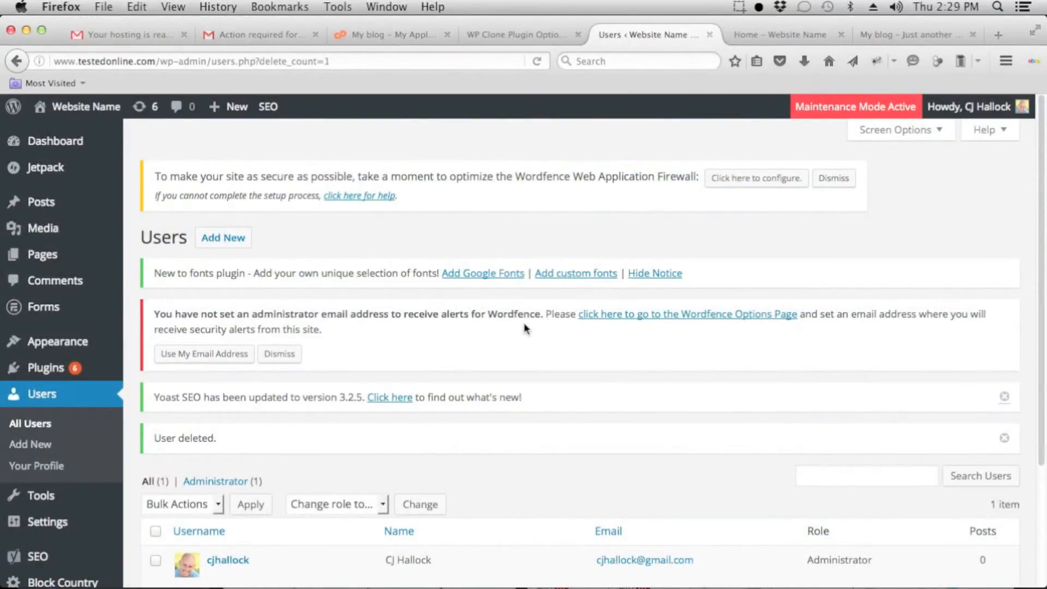
Confirm only one Administrator account is left, then go to the Dashboard.
{"action": "scroll", "coordinate": [524, 327], "scroll_direction": "down", "scroll_amount": 3}
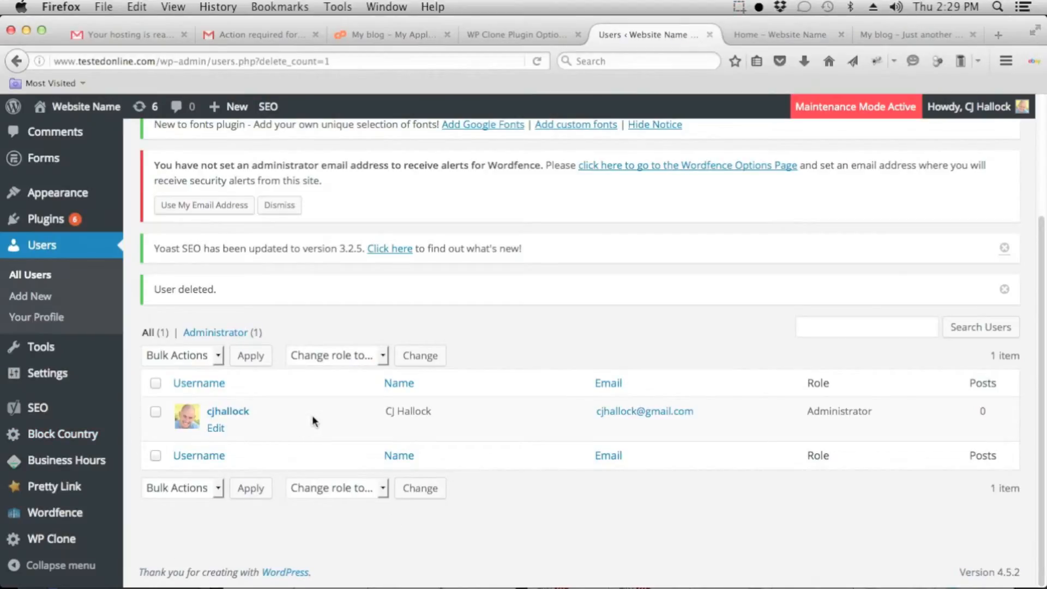
{"action": "scroll", "coordinate": [442, 414], "scroll_direction": "up", "scroll_amount": 3}
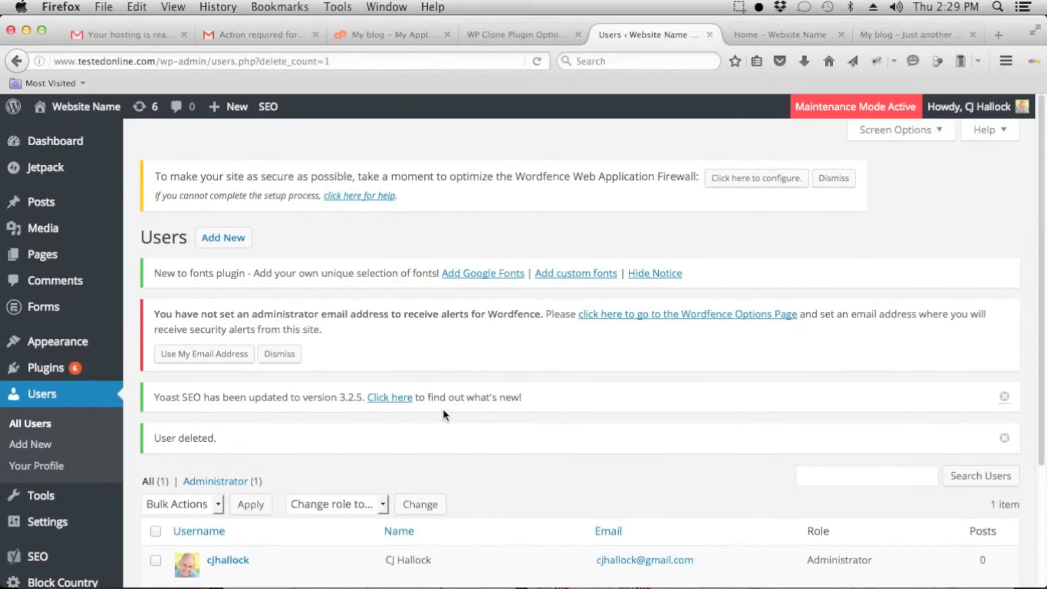
{"action": "left_click", "coordinate": [55, 141]}
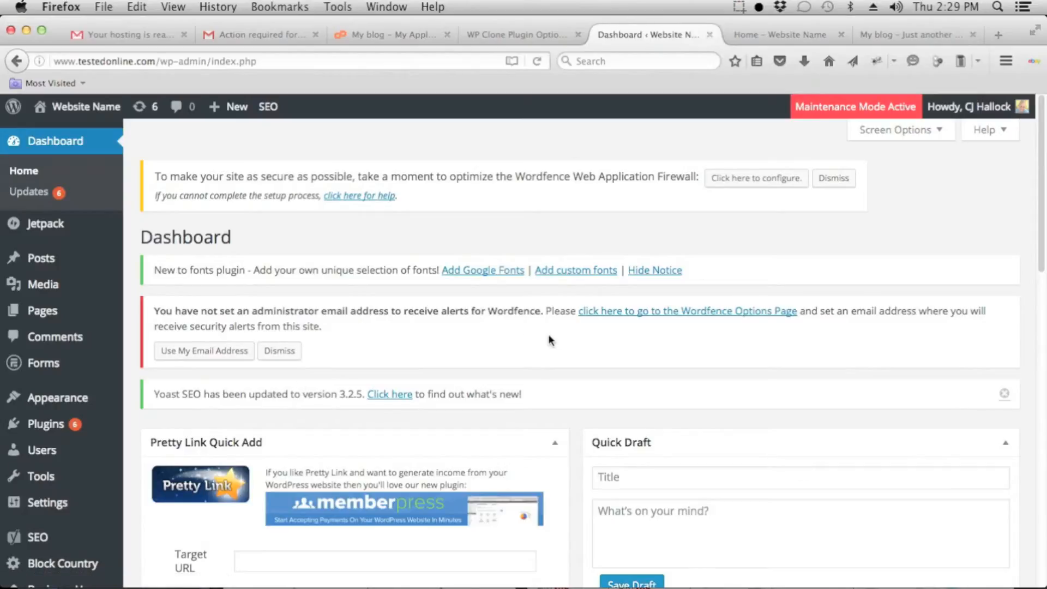
{"action": "scroll", "coordinate": [556, 333], "scroll_direction": "down", "scroll_amount": 4}
{"action": "scroll", "coordinate": [557, 335], "scroll_direction": "down", "scroll_amount": 4}
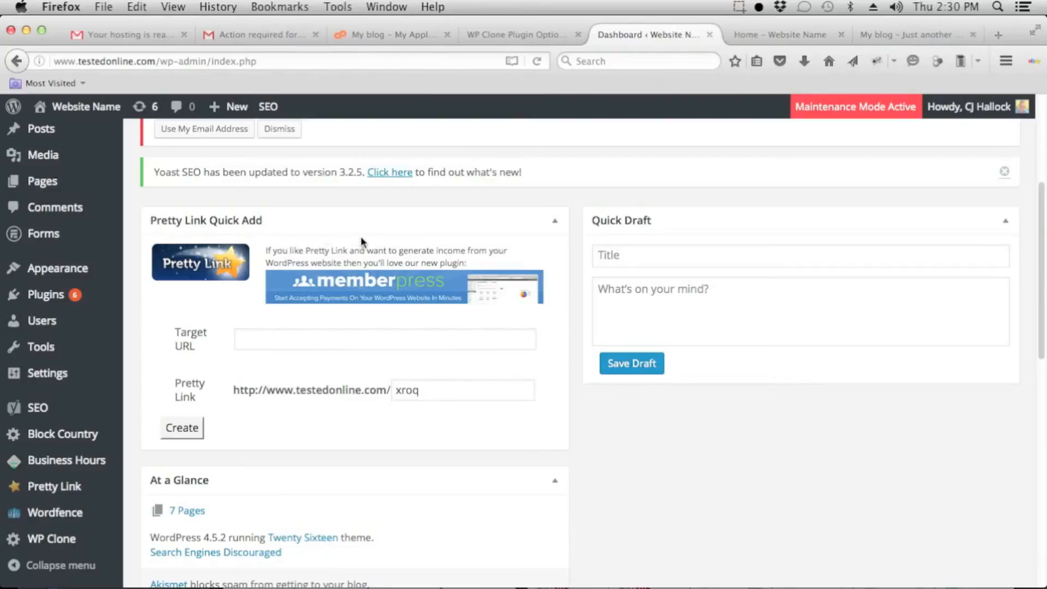
{"action": "scroll", "coordinate": [381, 238], "scroll_direction": "down", "scroll_amount": 3}
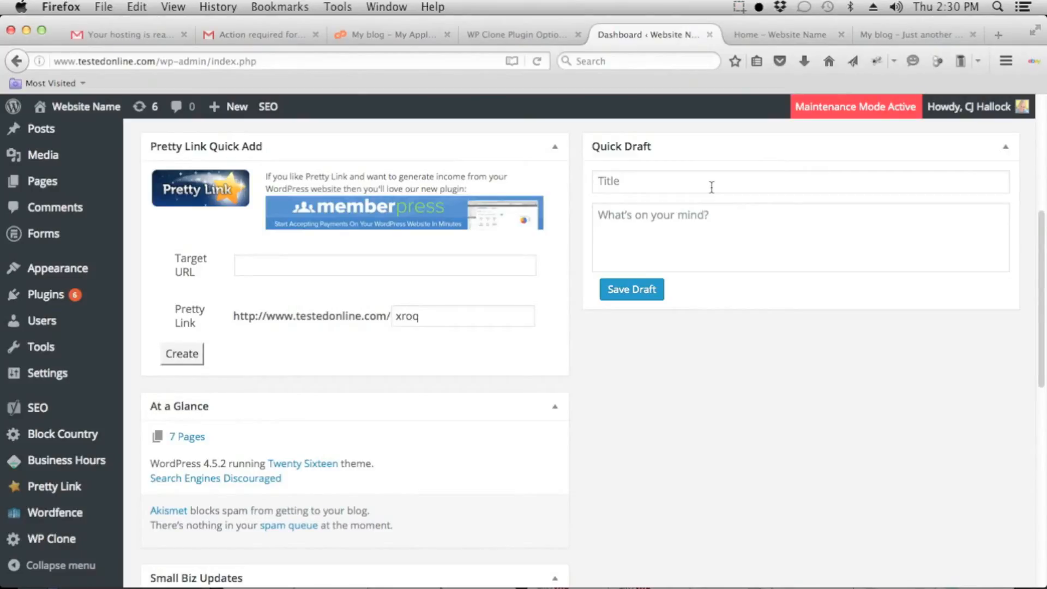
{"action": "scroll", "coordinate": [712, 187], "scroll_direction": "down", "scroll_amount": 5}
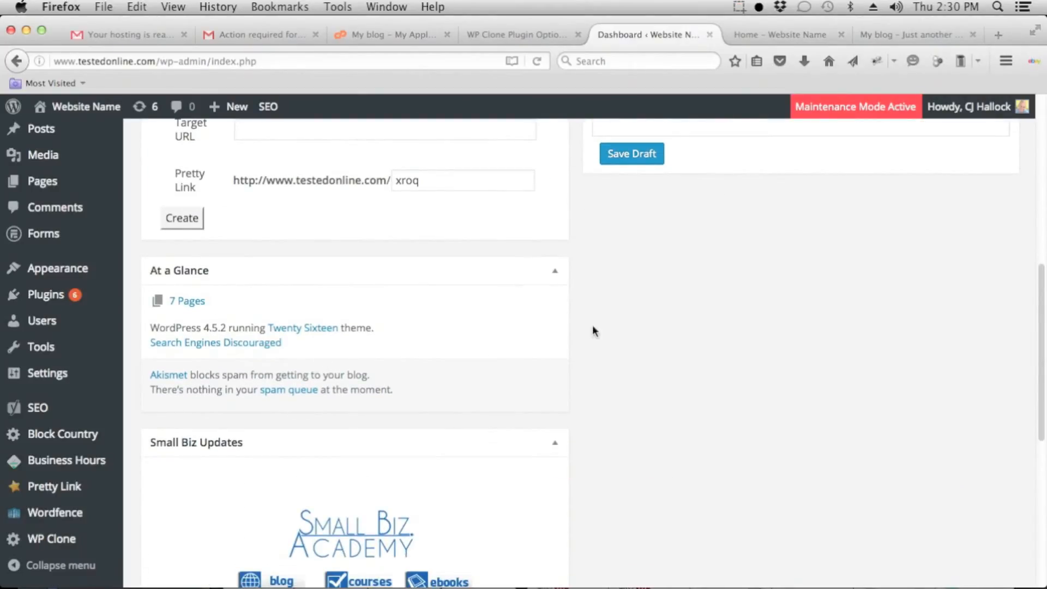
{"action": "scroll", "coordinate": [595, 331], "scroll_direction": "down", "scroll_amount": 10}
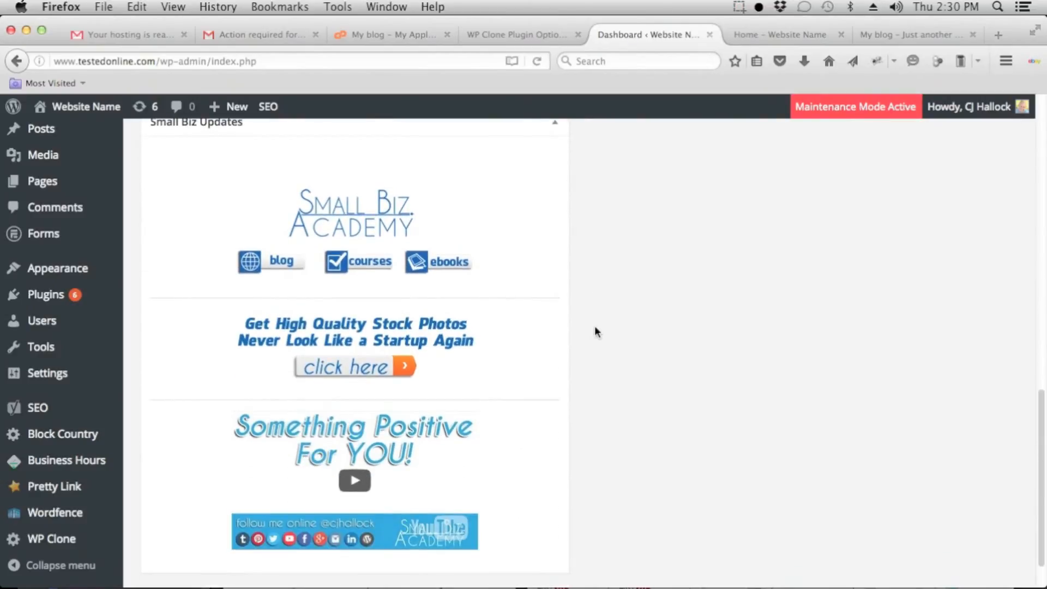
{"action": "scroll", "coordinate": [594, 328], "scroll_direction": "up", "scroll_amount": 1}
{"action": "scroll", "coordinate": [413, 194], "scroll_direction": "down", "scroll_amount": 3}
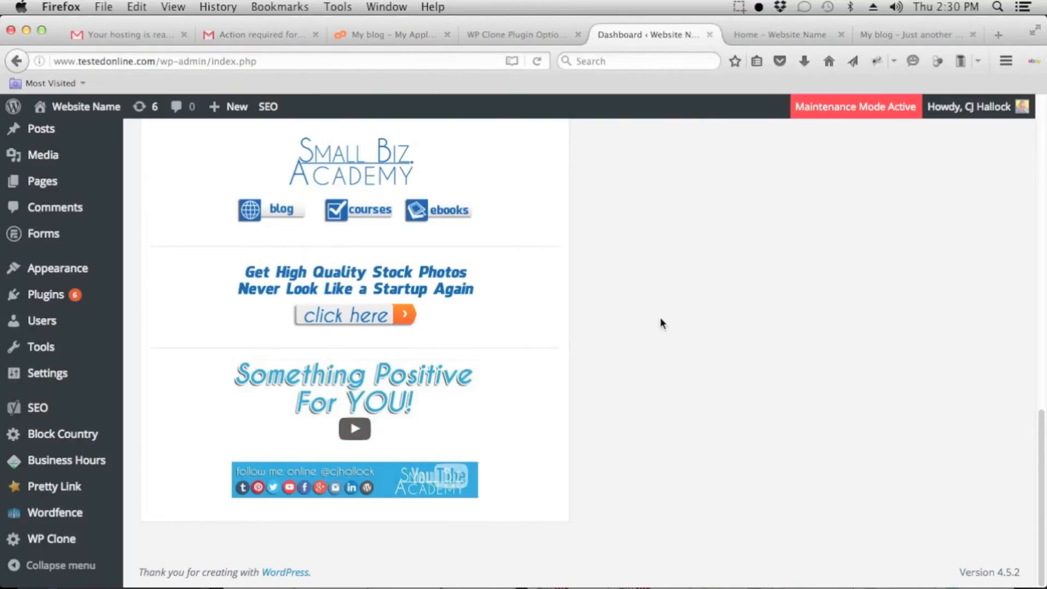
{"action": "scroll", "coordinate": [661, 318], "scroll_direction": "up", "scroll_amount": 5}
{"action": "scroll", "coordinate": [661, 319], "scroll_direction": "down", "scroll_amount": 3}
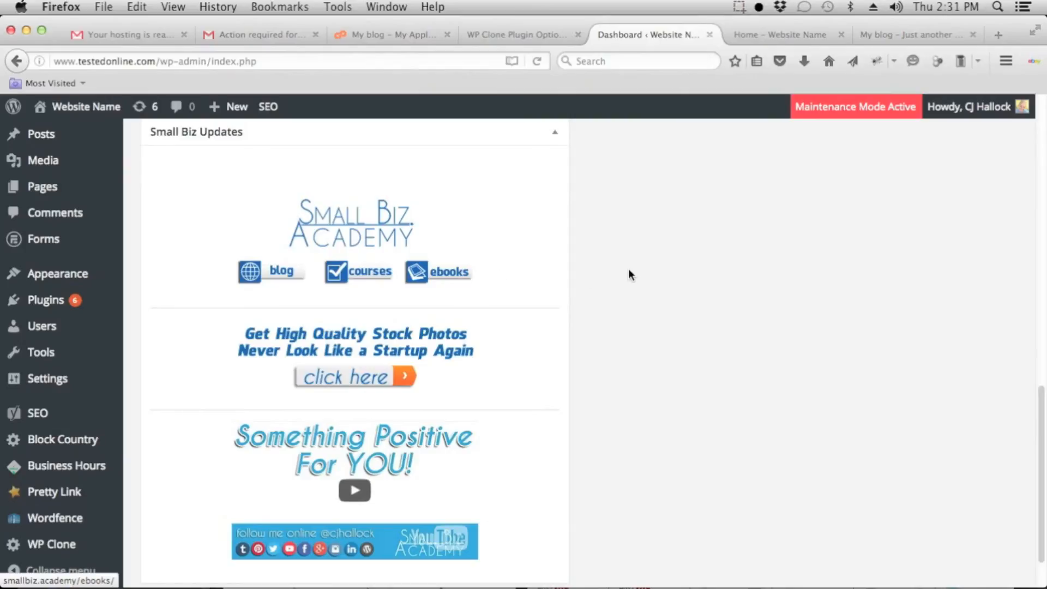
{"action": "scroll", "coordinate": [627, 267], "scroll_direction": "down", "scroll_amount": 2}
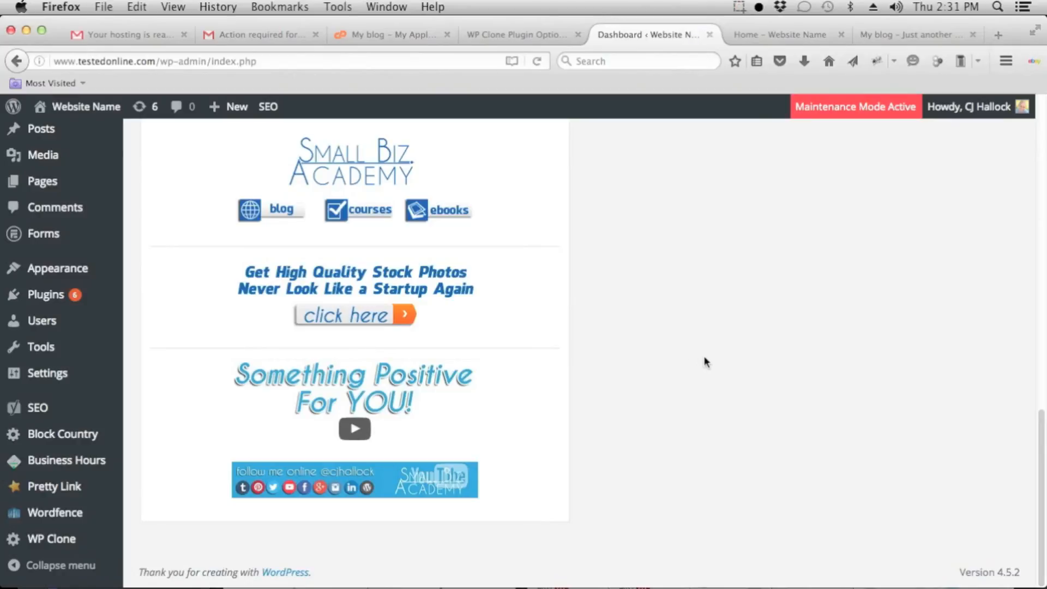
{"action": "scroll", "coordinate": [705, 359], "scroll_direction": "up", "scroll_amount": 4}
{"action": "scroll", "coordinate": [704, 362], "scroll_direction": "up", "scroll_amount": 10}
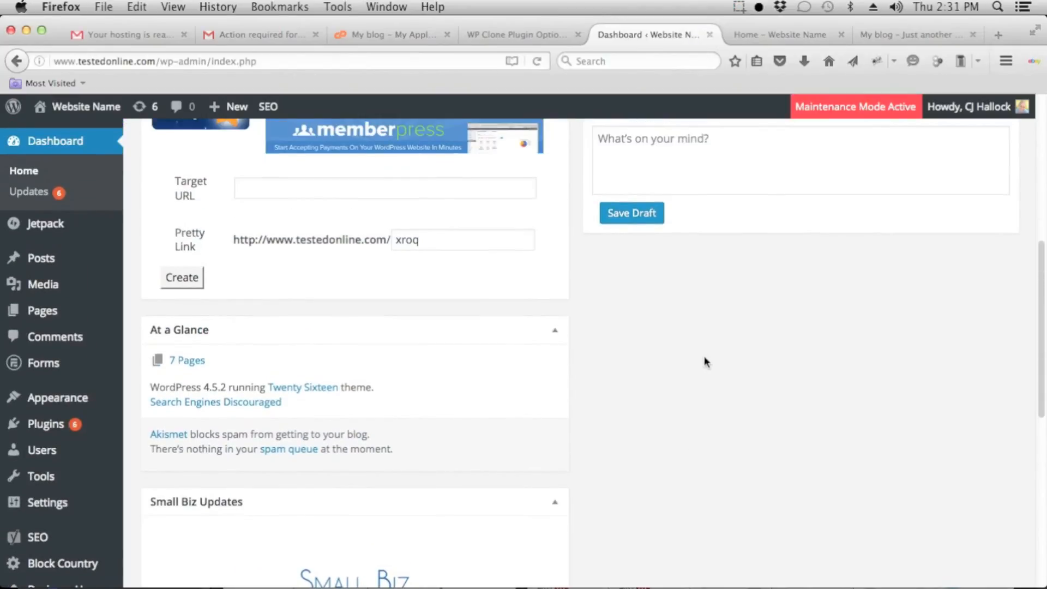